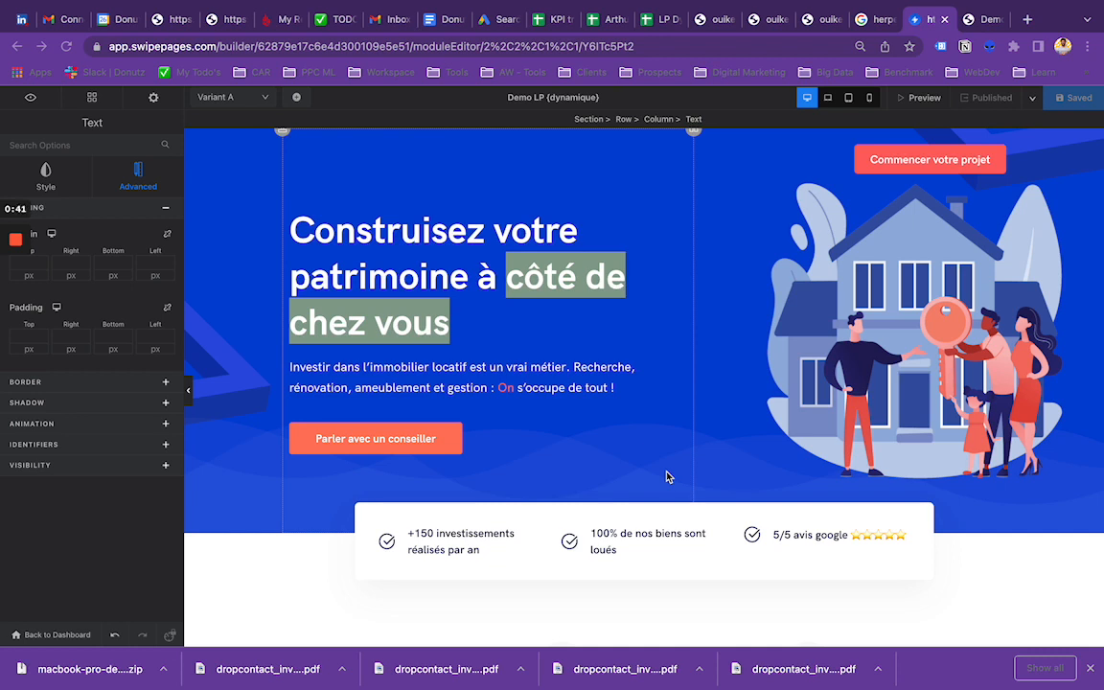
pyautogui.scroll(-10, 668, 476)
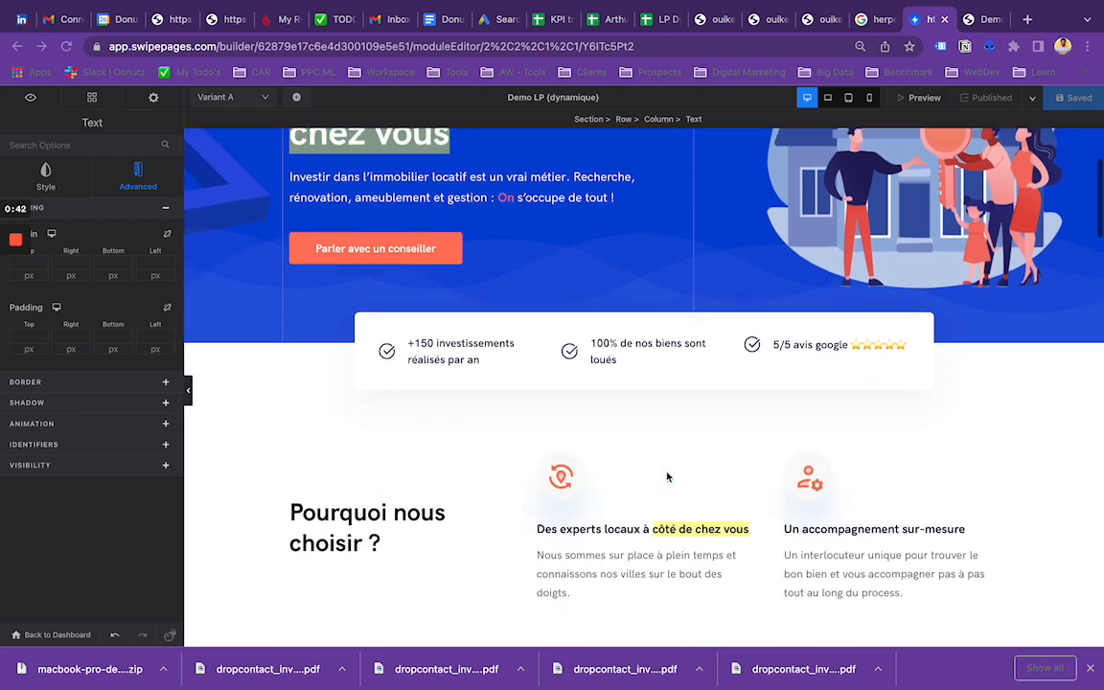
pyautogui.scroll(-3, 668, 476)
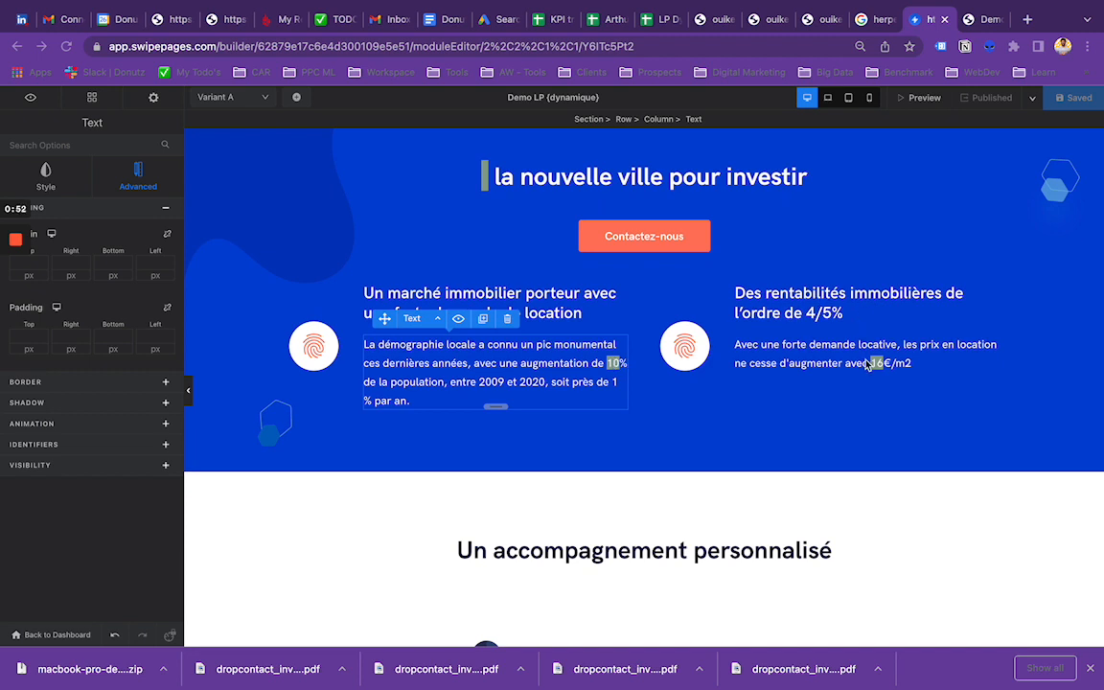
pyautogui.scroll(4, 866, 364)
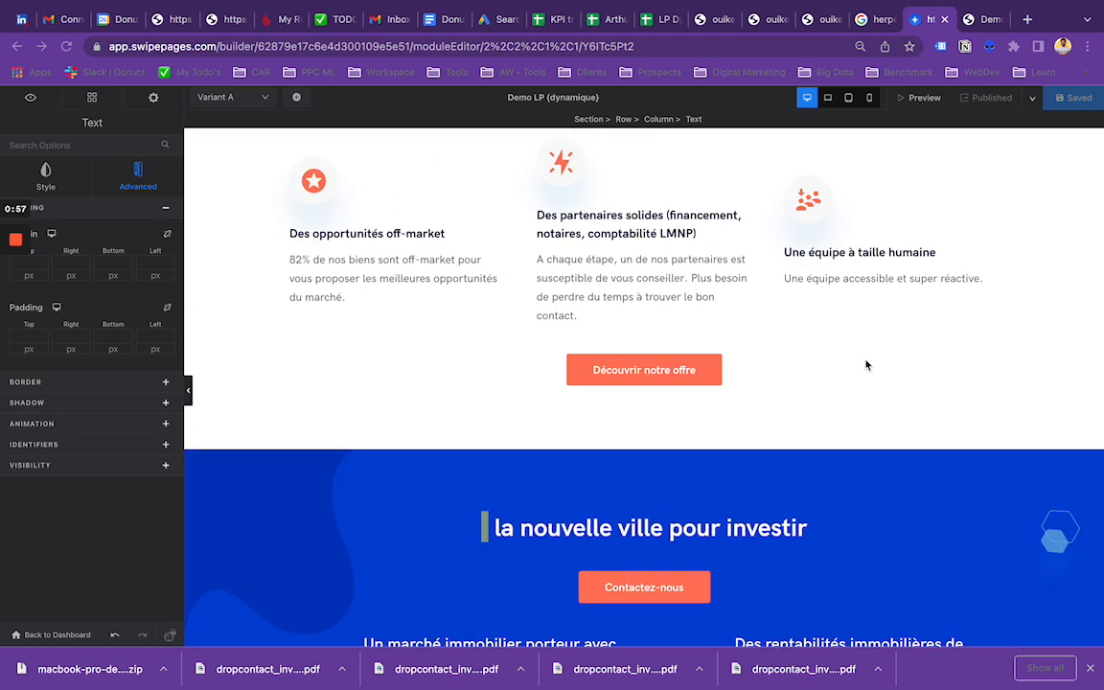
pyautogui.scroll(8, 866, 365)
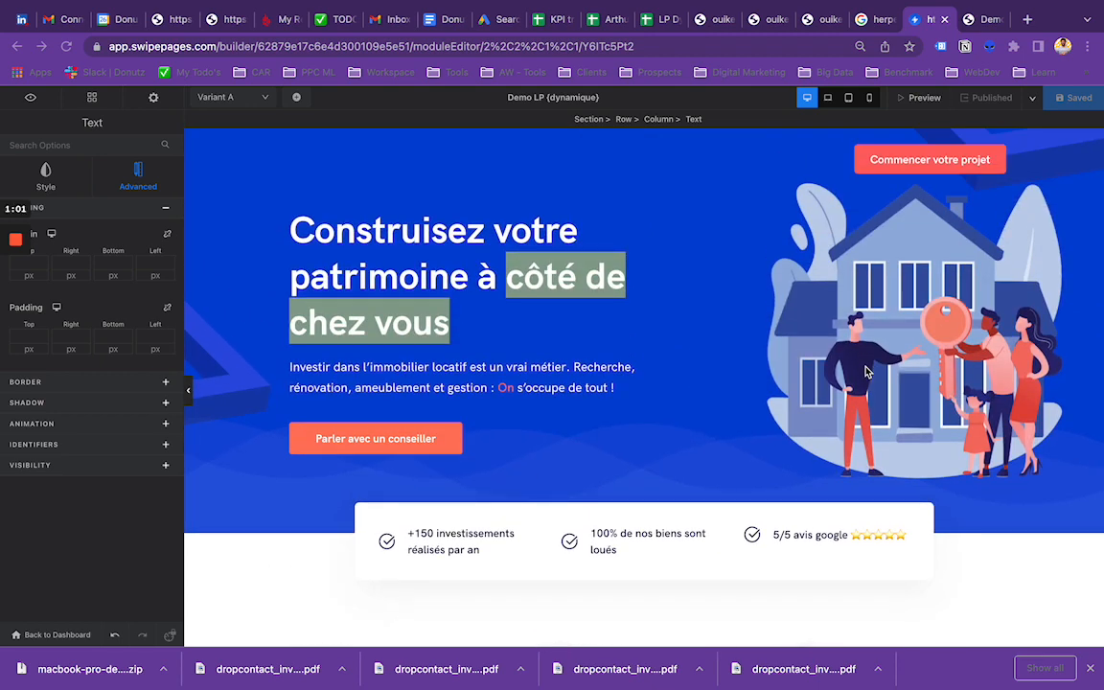
# Step: Clear the dynamic text from "côté de chez vous" in the hero heading
pyautogui.click(318, 230)
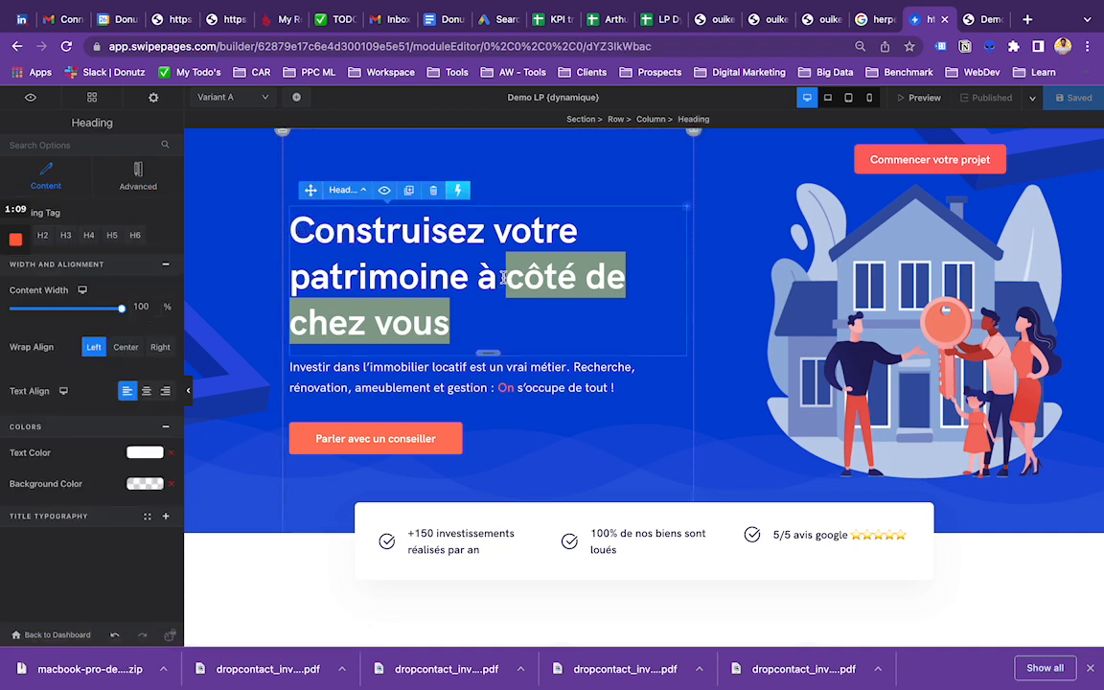
pyautogui.moveTo(506, 278); pyautogui.dragTo(463, 320)
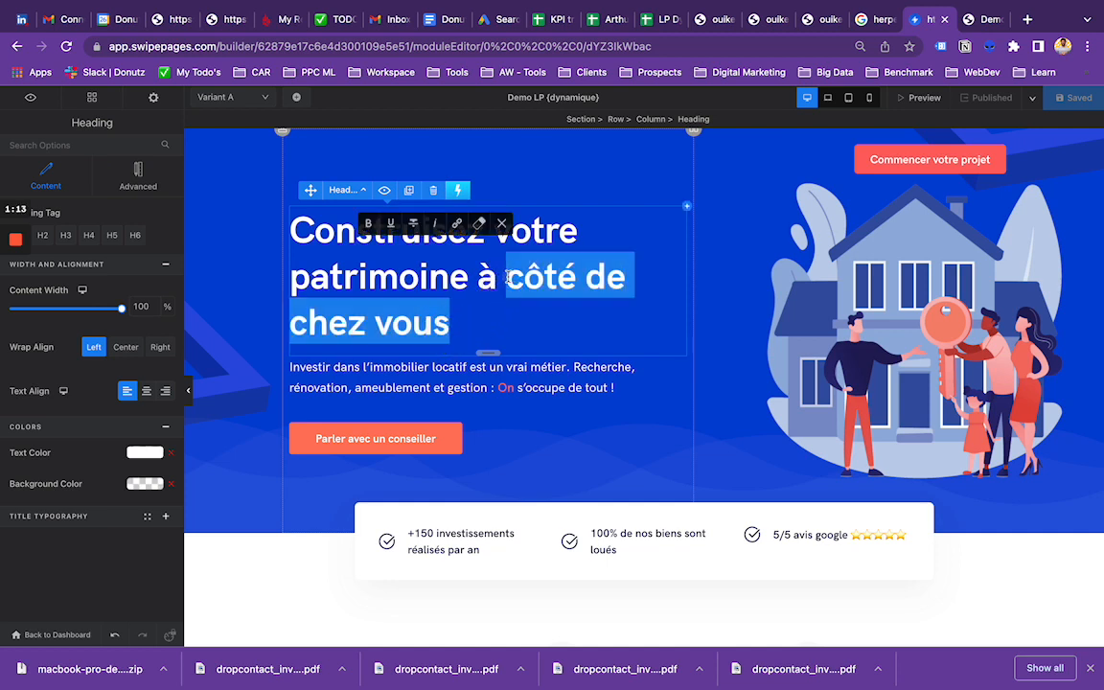
pyautogui.moveTo(507, 277); pyautogui.dragTo(445, 326)
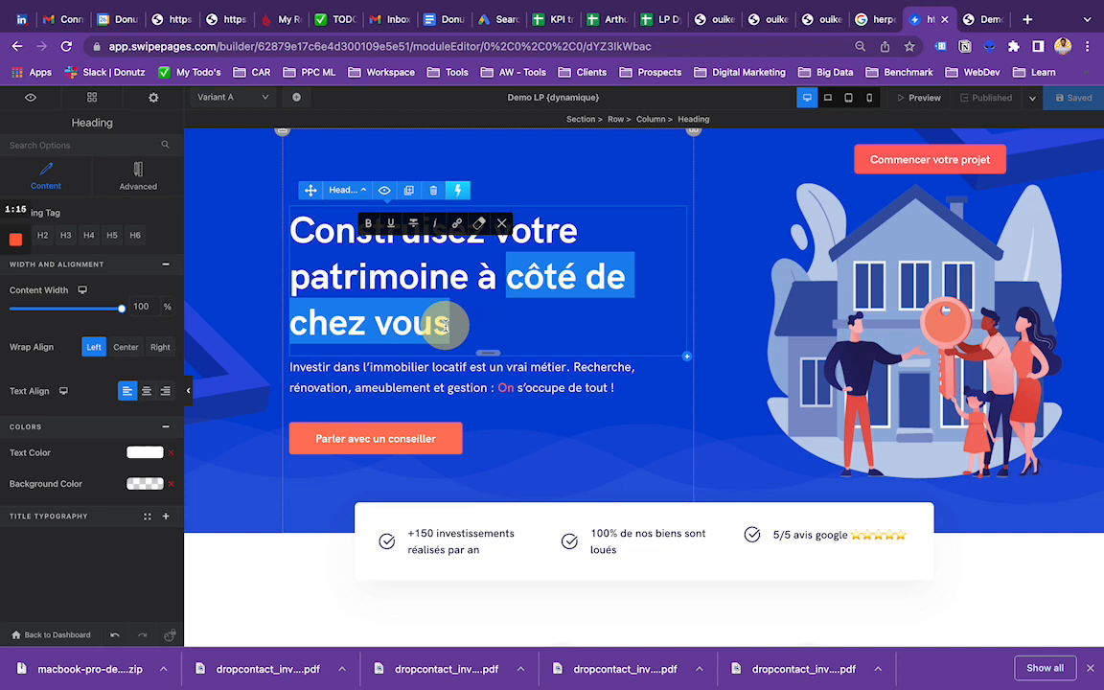
pyautogui.click(137, 180)
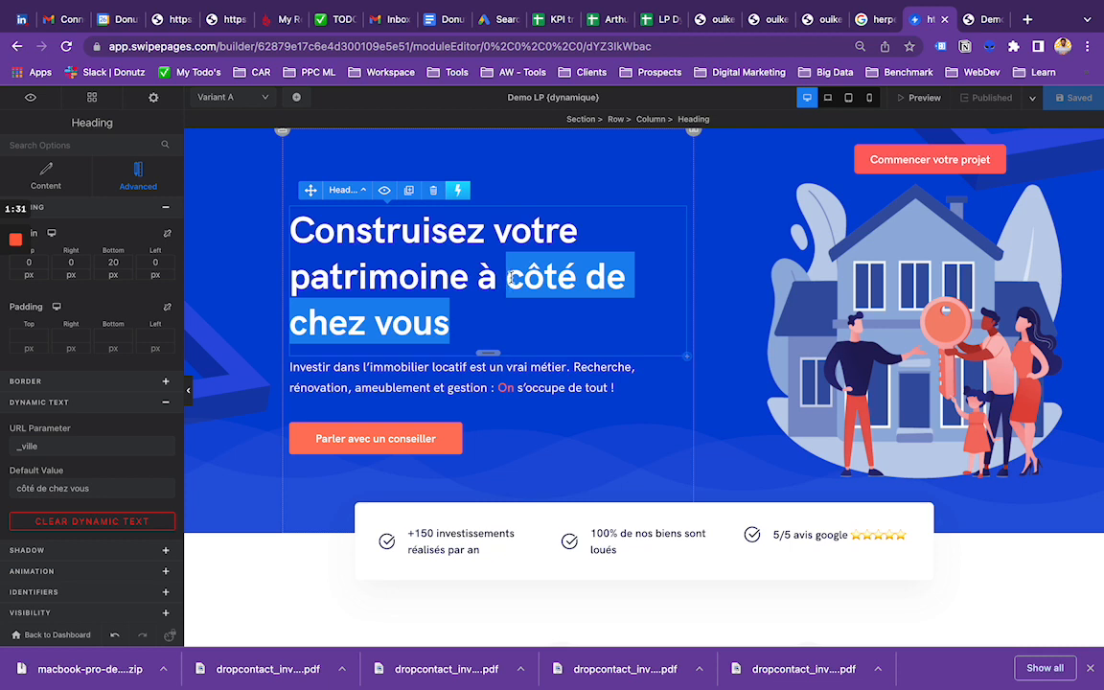
pyautogui.click(79, 523)
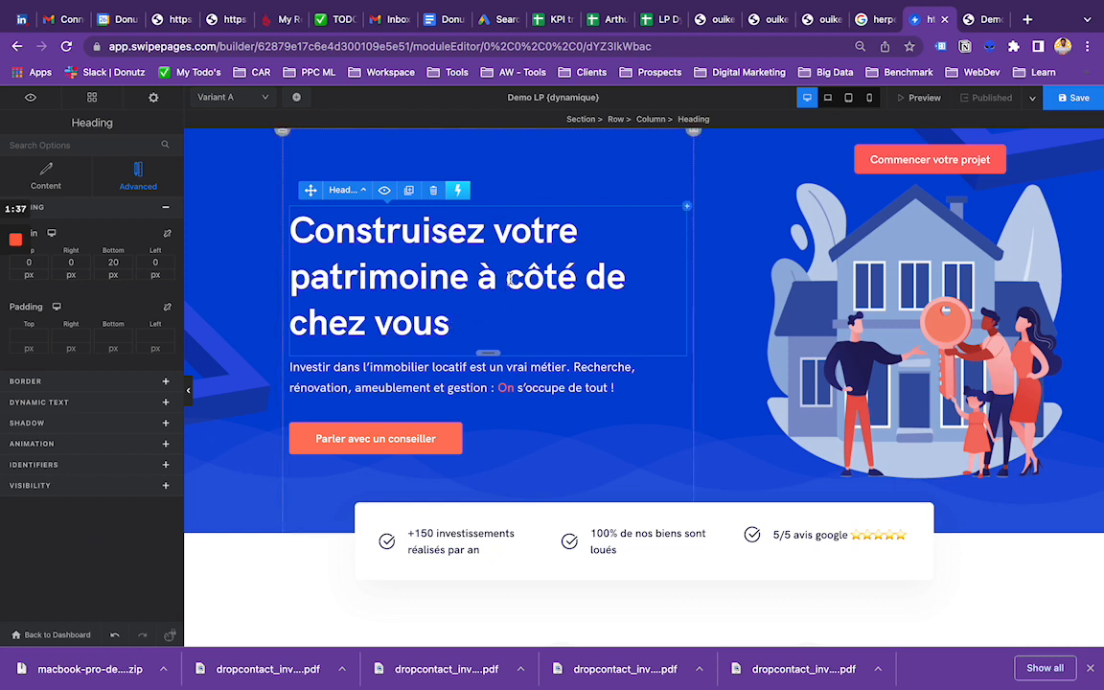
# Step: Try to make the hero heading's "côté de chez vous" dynamic with URL parameter "ville", and delete the duplicate at the heading's start
pyautogui.moveTo(506, 277); pyautogui.dragTo(509, 304)
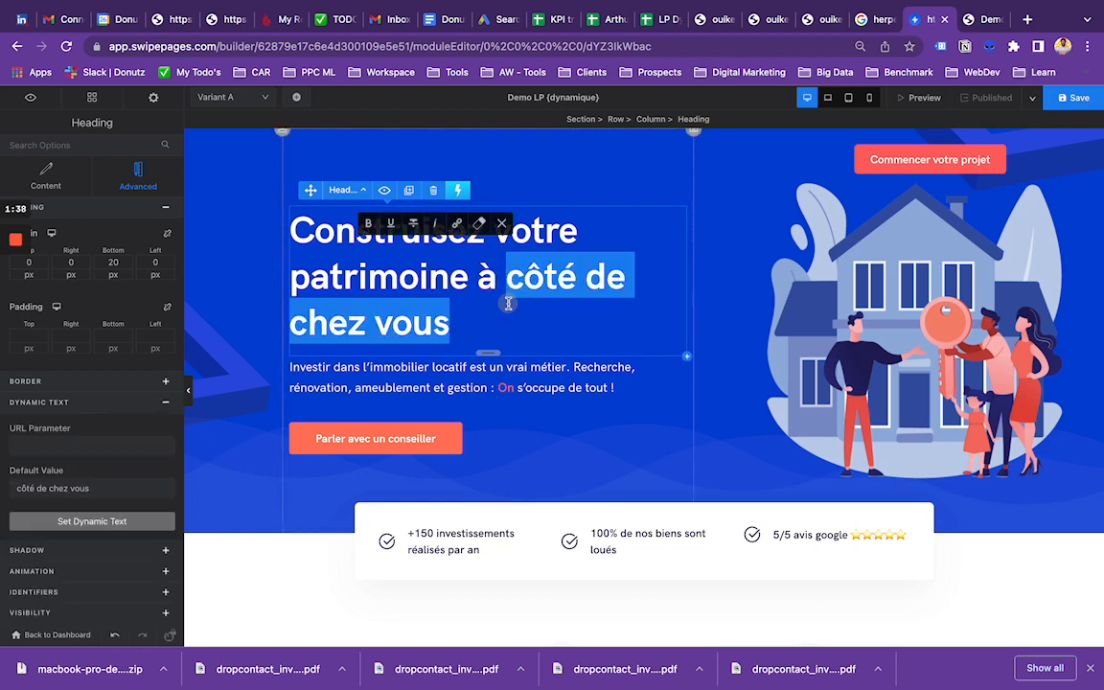
pyautogui.click(55, 445)
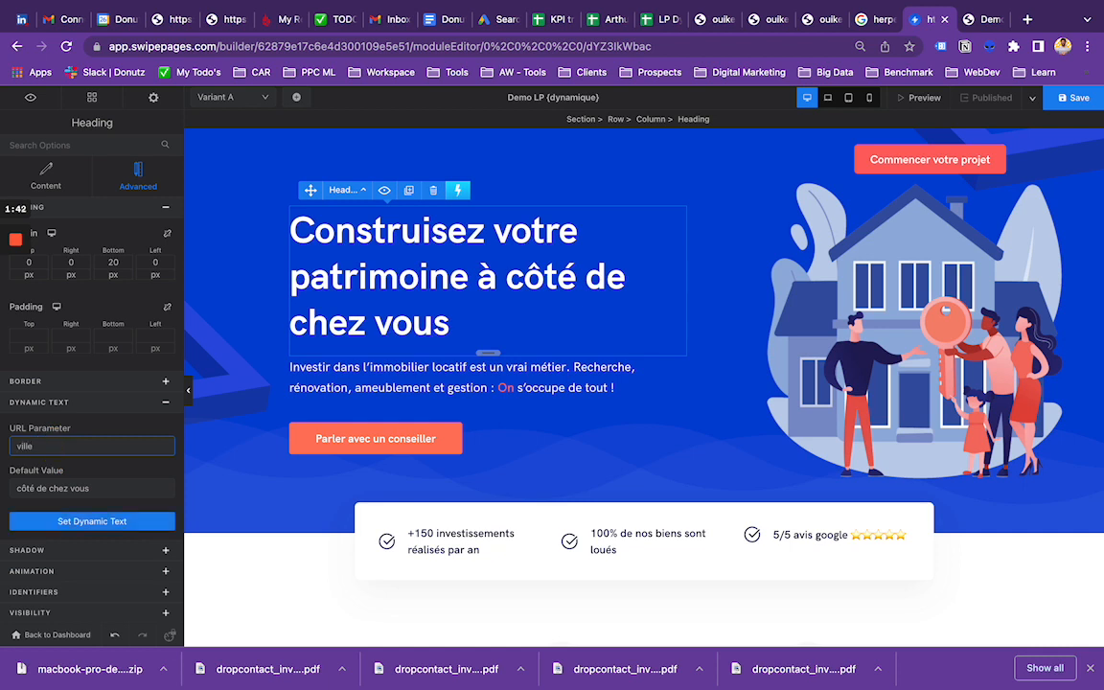
pyautogui.click(72, 521)
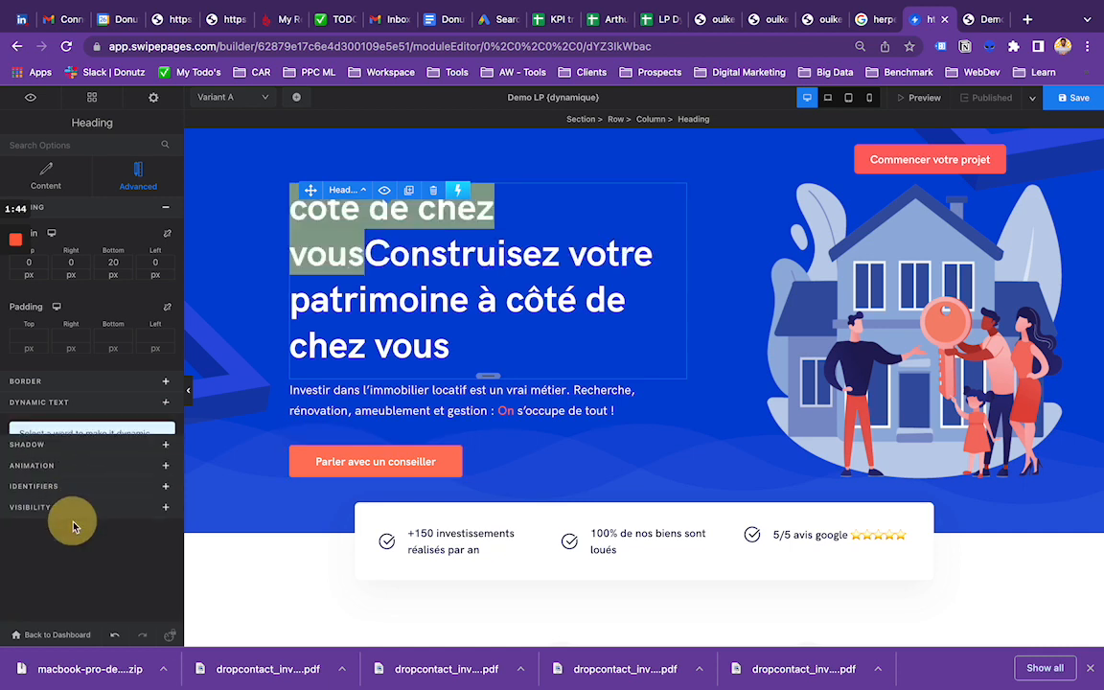
pyautogui.click(322, 217)
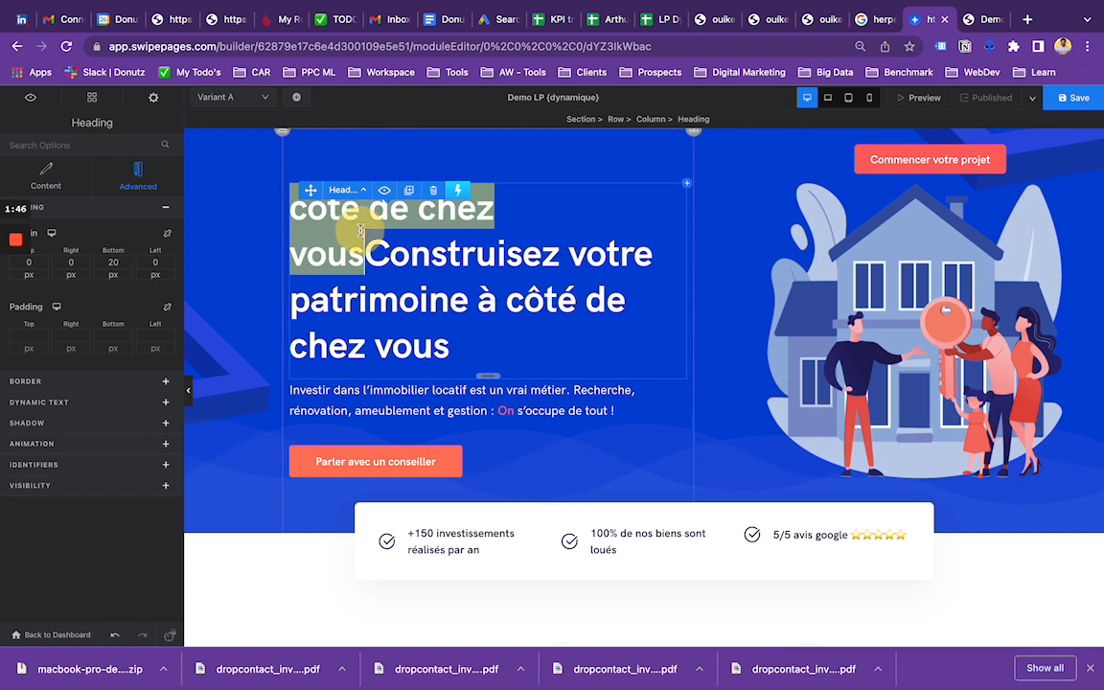
pyautogui.click(304, 197)
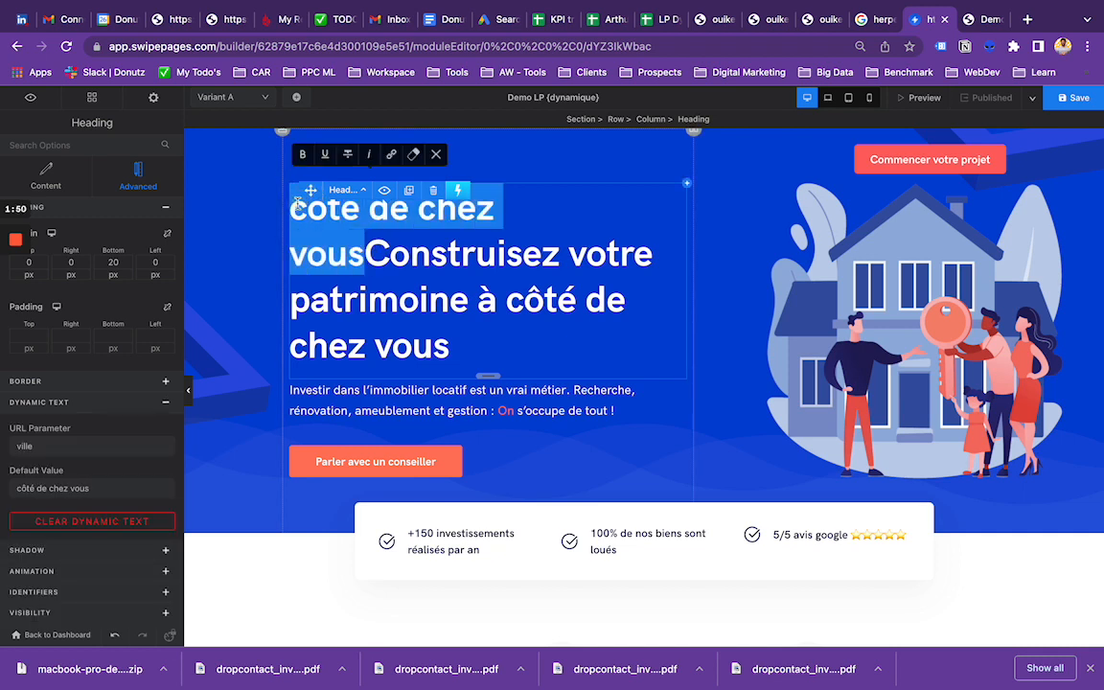
pyautogui.press('BackSpace')
# Step: Set "côté de chez vous" in the hero heading as dynamic text with the URL parameter "ville", and check its settings
pyautogui.moveTo(505, 287); pyautogui.dragTo(505, 322)
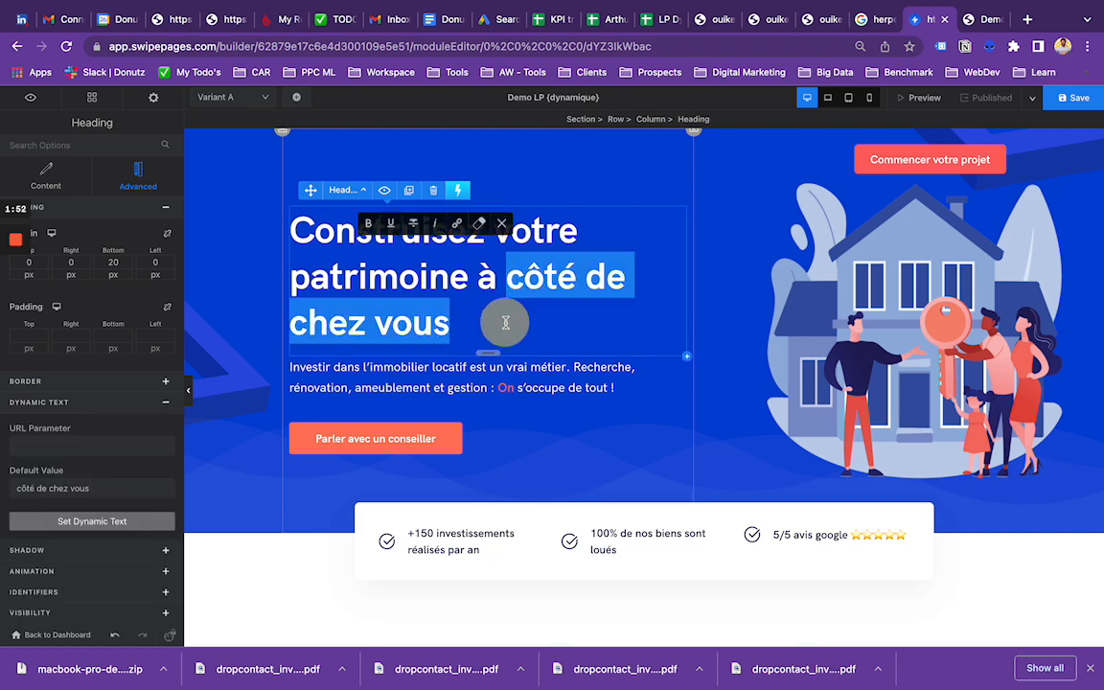
pyautogui.click(58, 446)
pyautogui.write('ville')
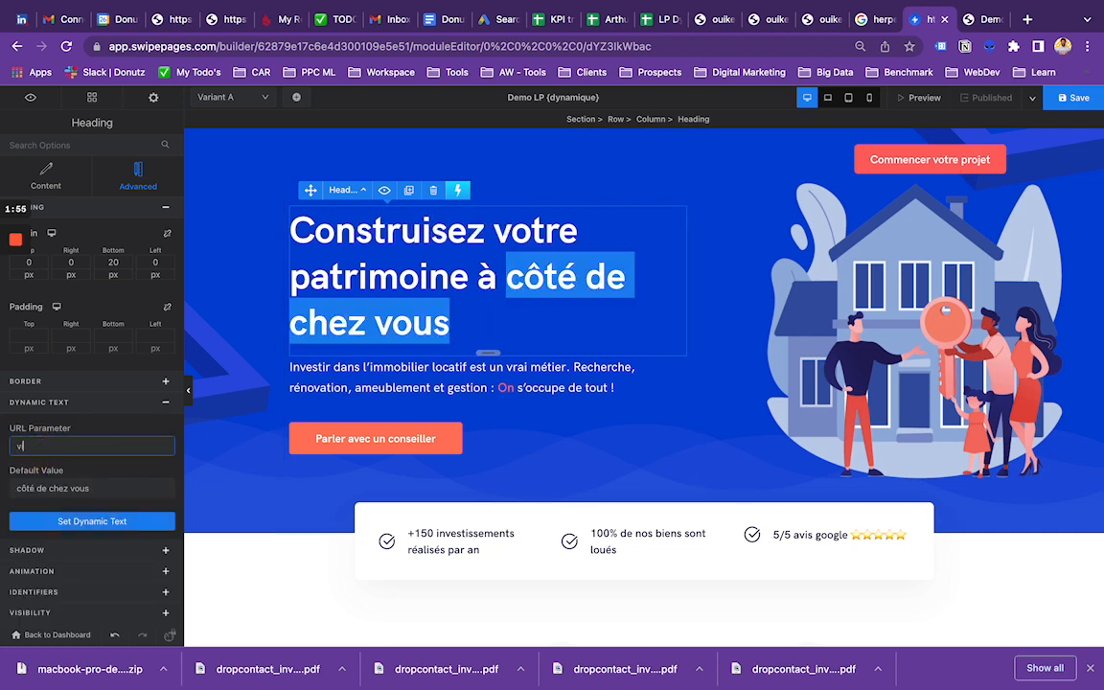
pyautogui.click(55, 528)
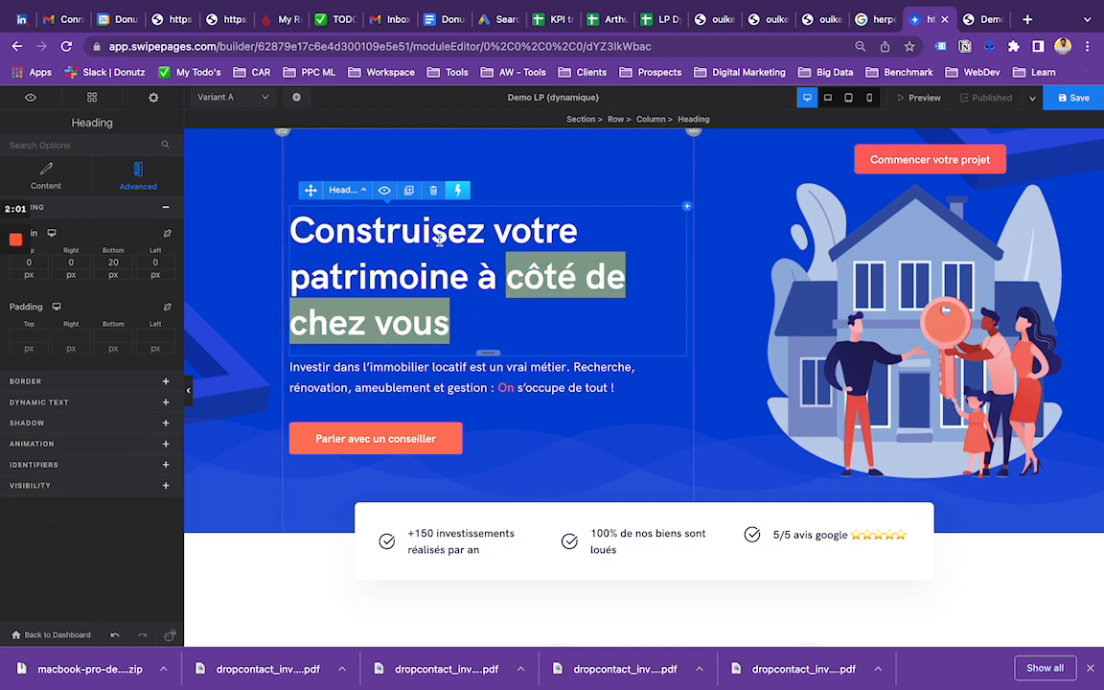
pyautogui.click(515, 279)
pyautogui.click(509, 326)
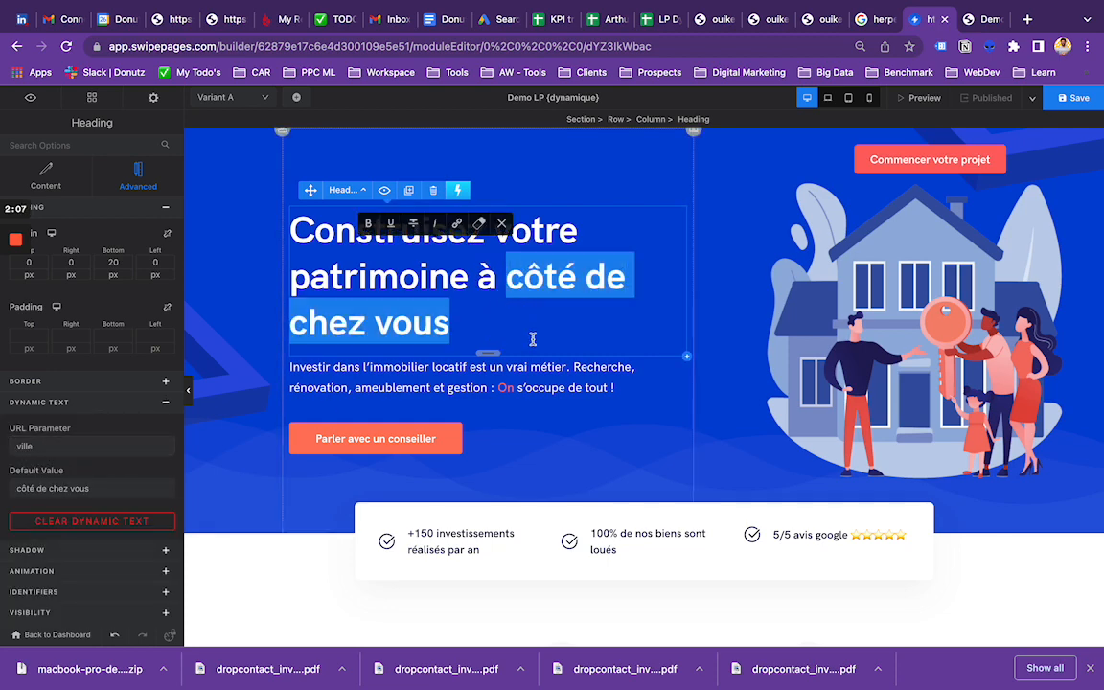
# Step: Clear the dynamic text from "côté de chez vous" in the "Des experts locaux" heading
pyautogui.scroll(-10, 532, 338)
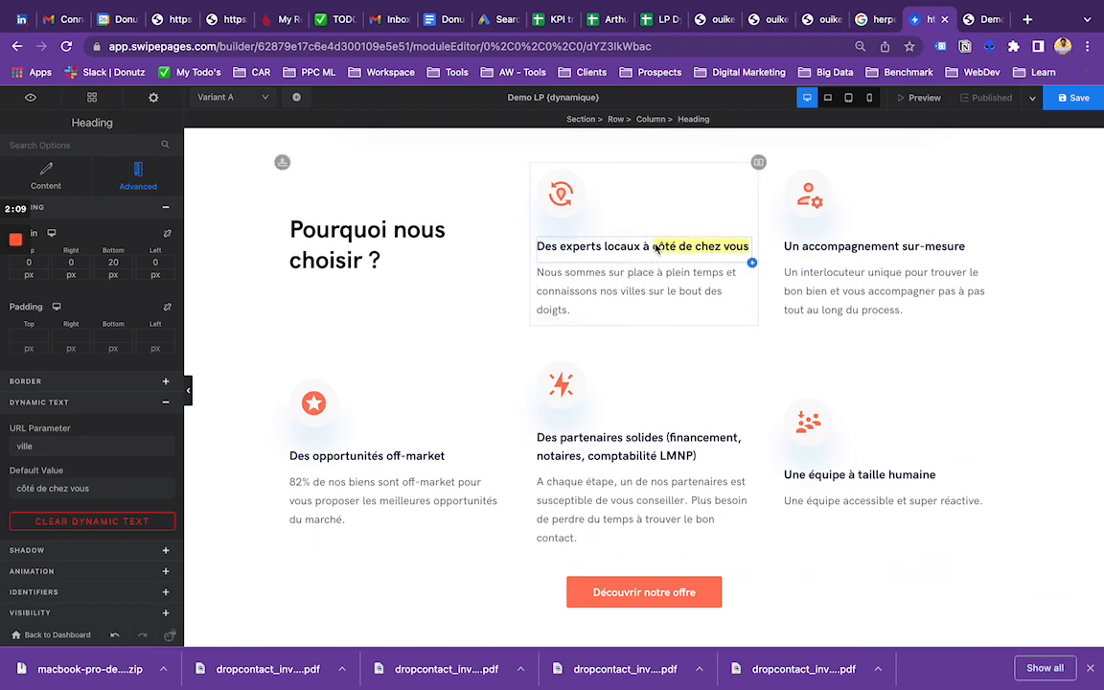
pyautogui.click(655, 246)
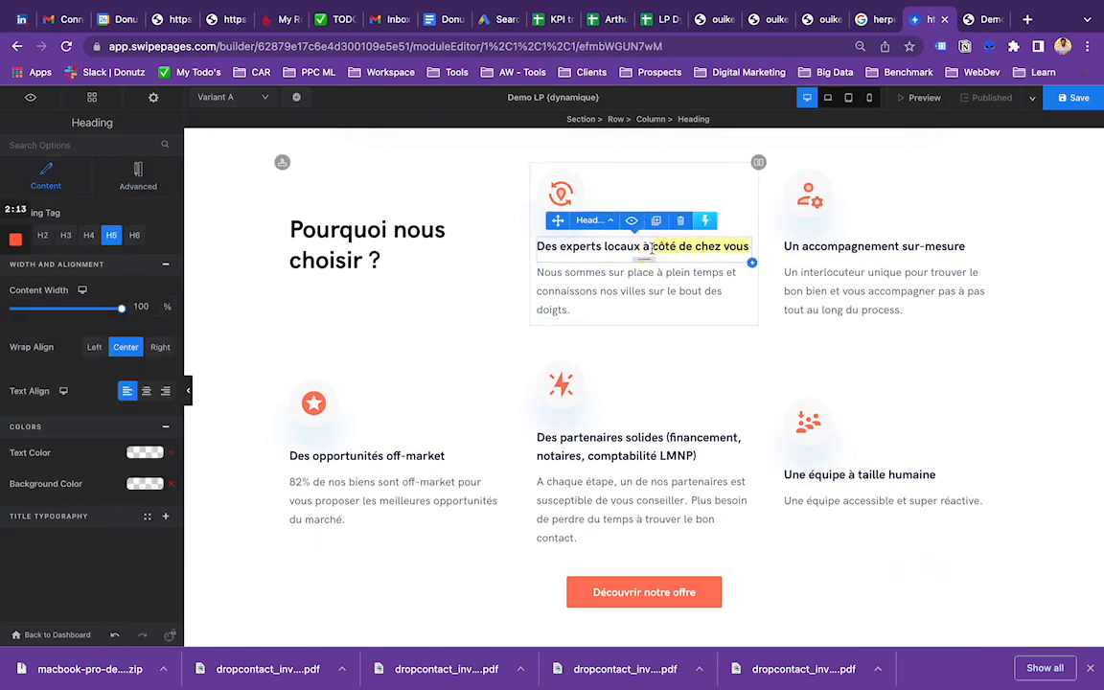
pyautogui.moveTo(652, 248); pyautogui.dragTo(748, 250)
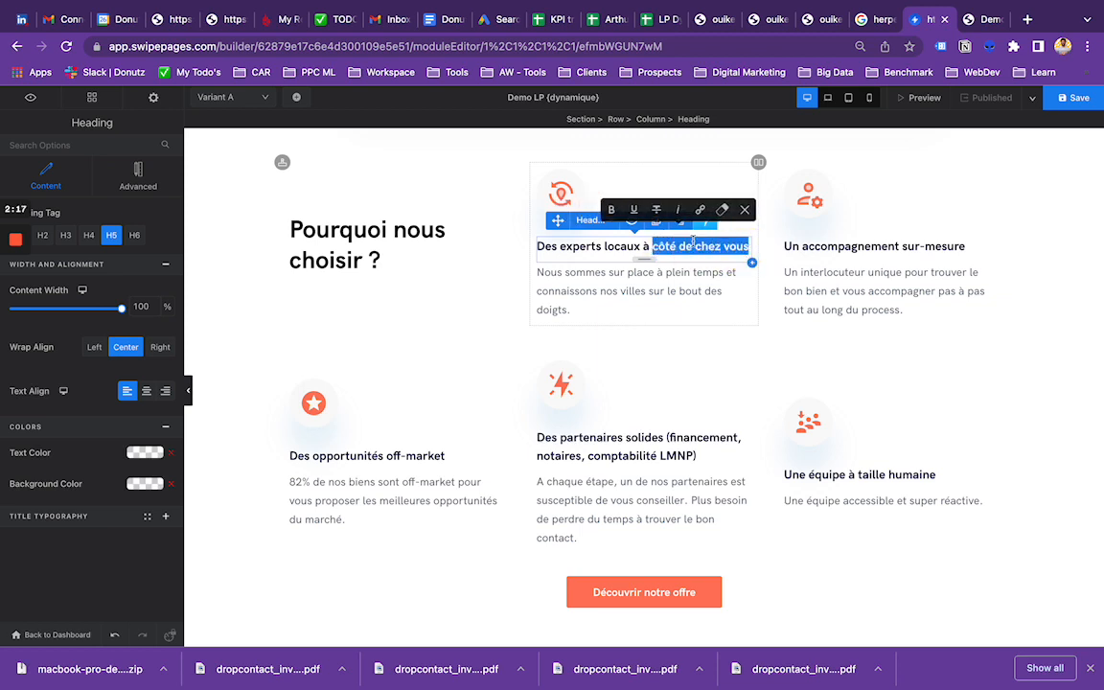
pyautogui.click(138, 177)
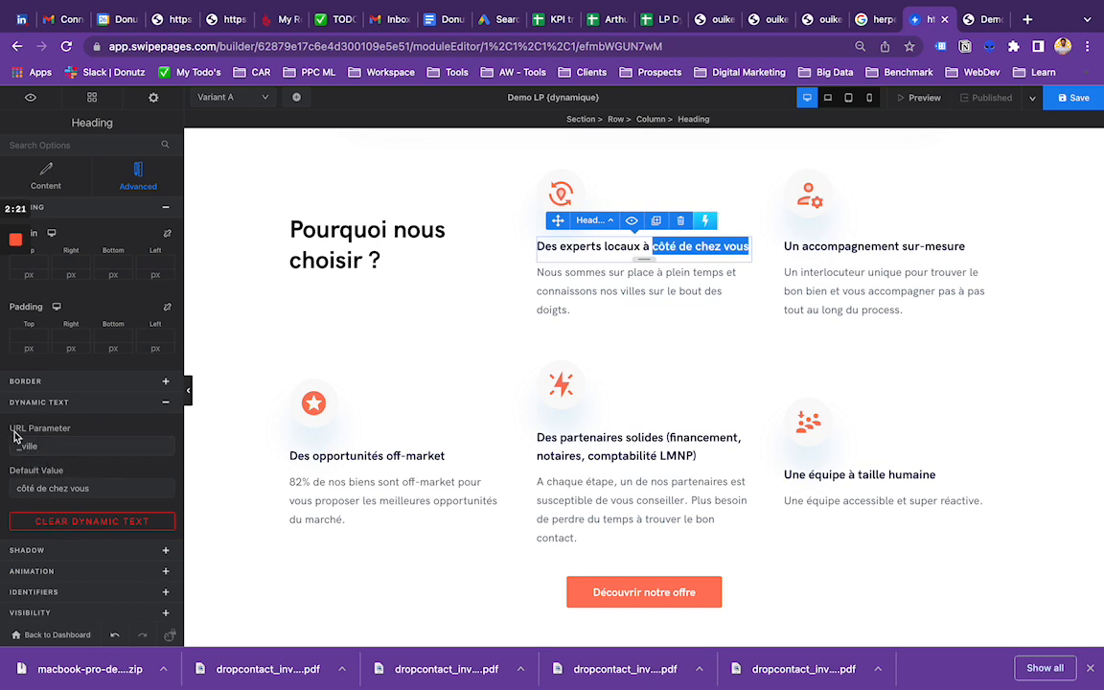
pyautogui.click(52, 522)
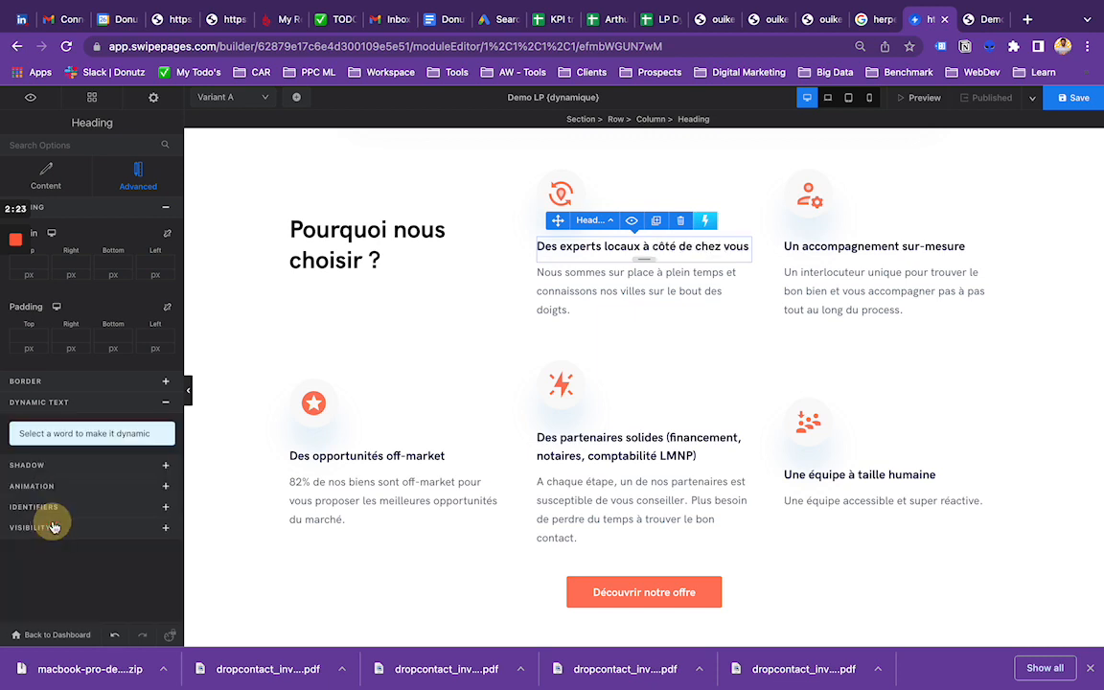
# Step: Try to make "côté de chez vous" in the "Des experts locaux" heading dynamic, and delete the duplicate at the heading's start
pyautogui.click(629, 293)
pyautogui.click(670, 247)
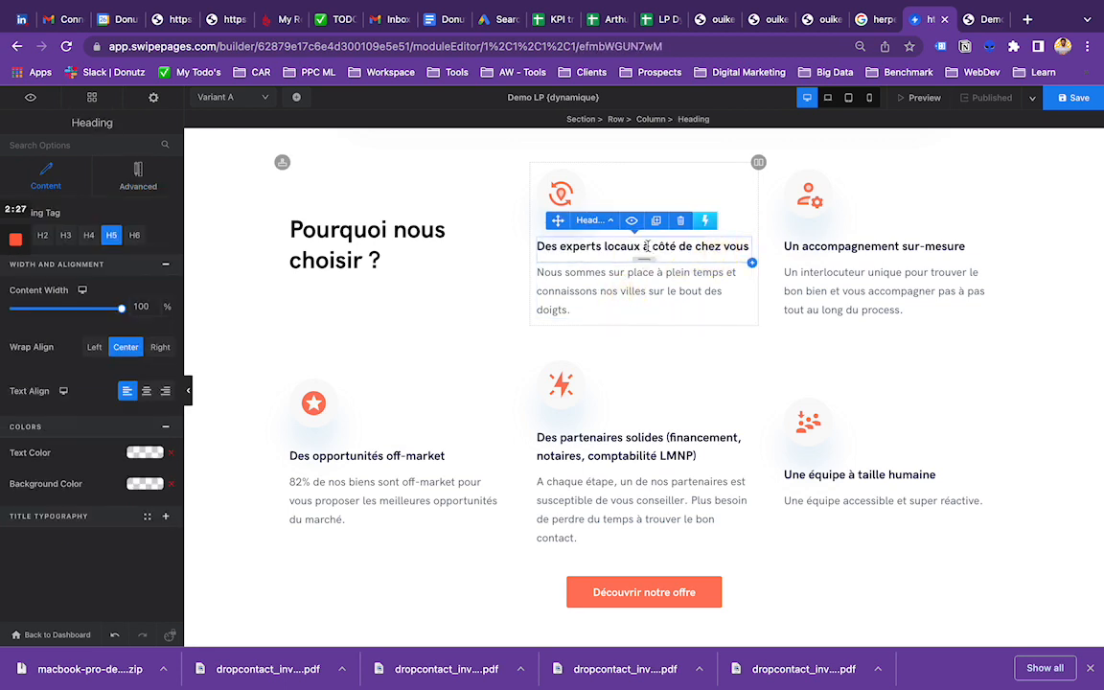
pyautogui.moveTo(655, 246); pyautogui.dragTo(743, 248)
pyautogui.click(138, 175)
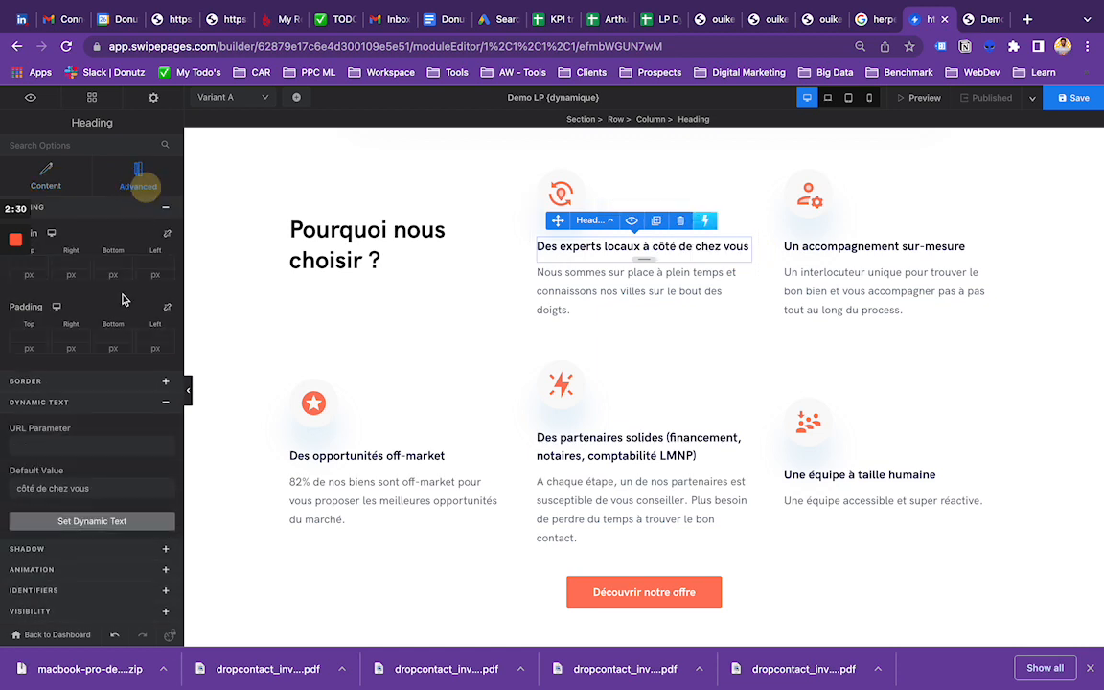
pyautogui.click(54, 446)
pyautogui.write('ville')
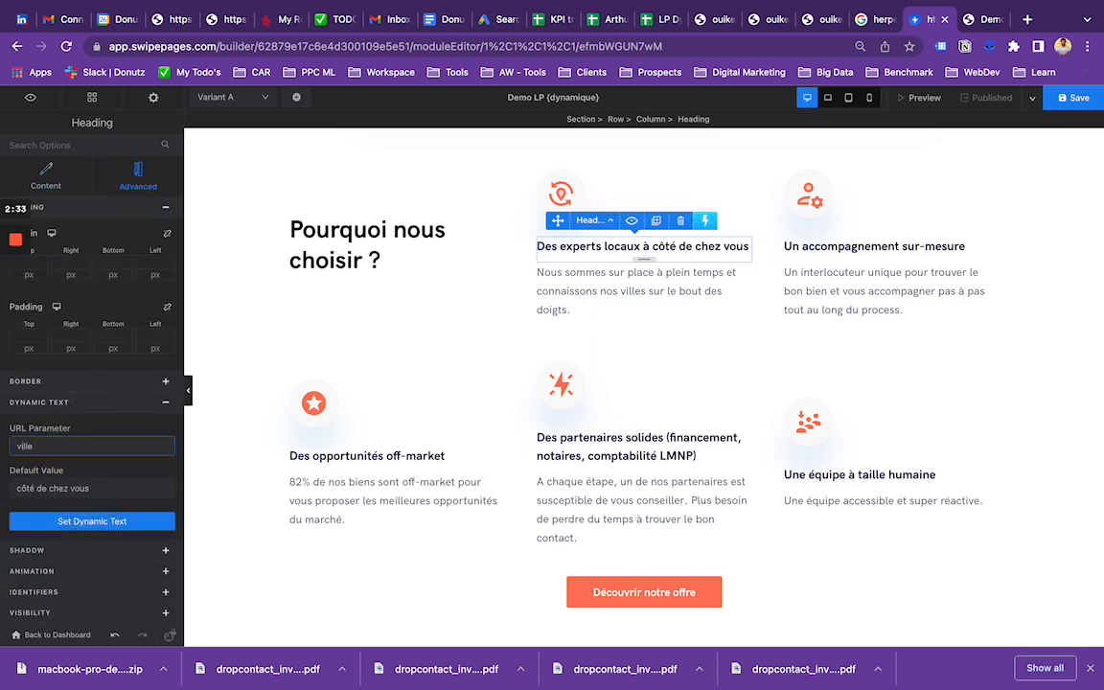
pyautogui.click(80, 522)
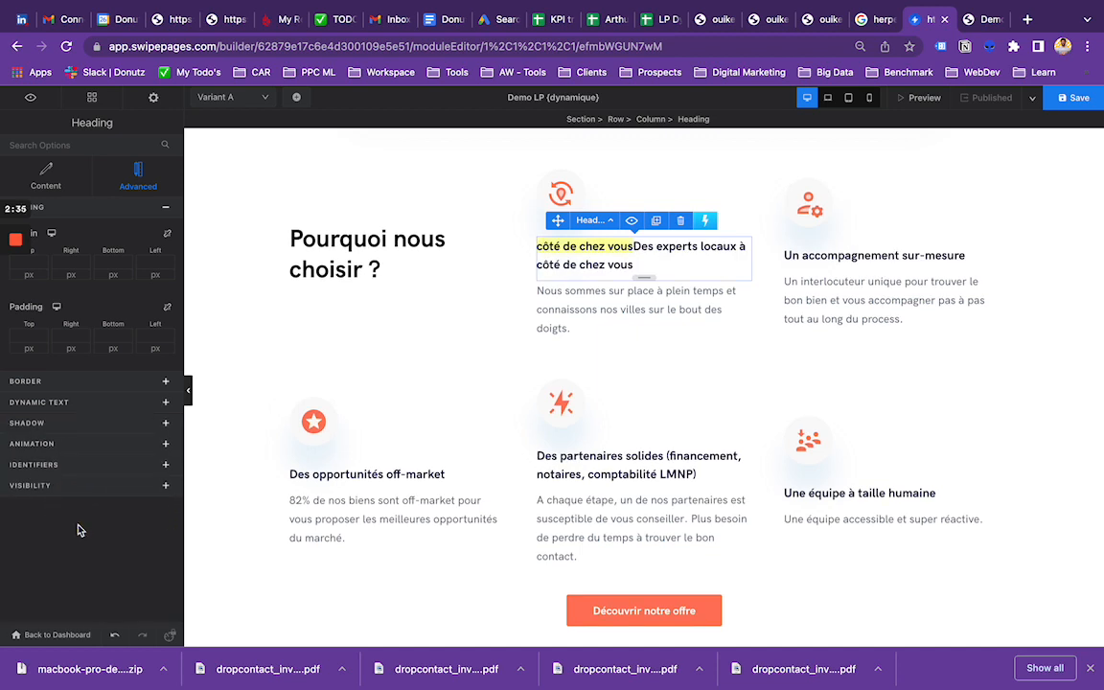
pyautogui.moveTo(634, 247); pyautogui.dragTo(533, 251)
pyautogui.press('BackSpace')
# Step: Set "côté de chez vous" in the "Des experts locaux" heading as dynamic text with the URL parameter "ville"
pyautogui.click(642, 241)
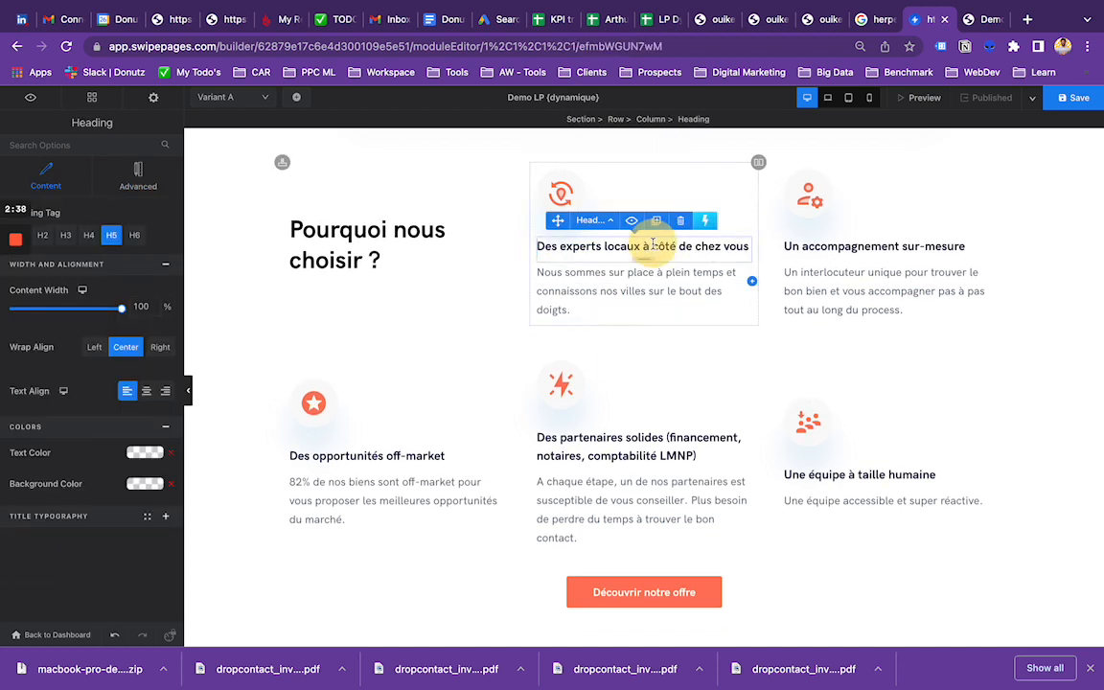
pyautogui.moveTo(652, 248); pyautogui.dragTo(748, 248)
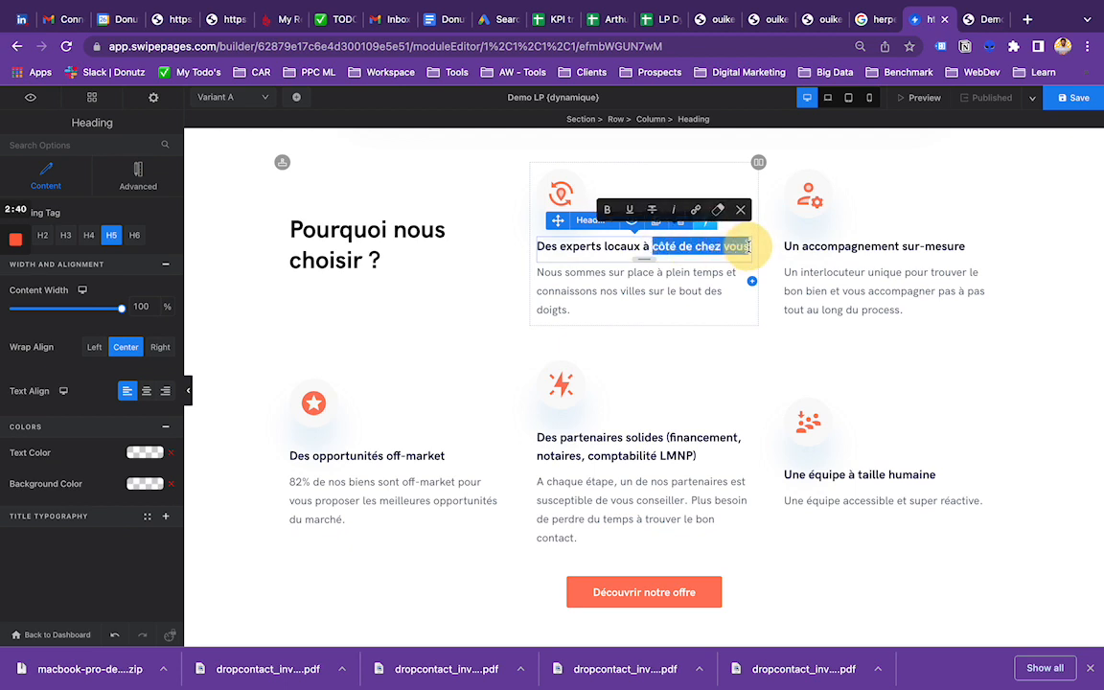
pyautogui.click(126, 189)
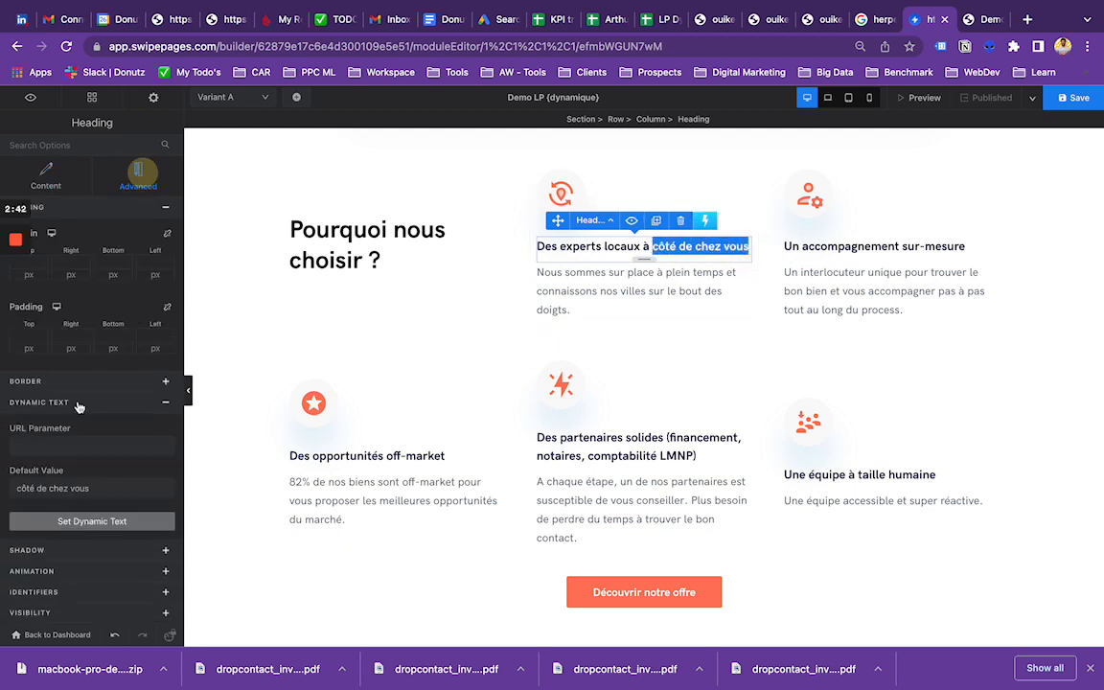
pyautogui.click(49, 446)
pyautogui.write('ville')
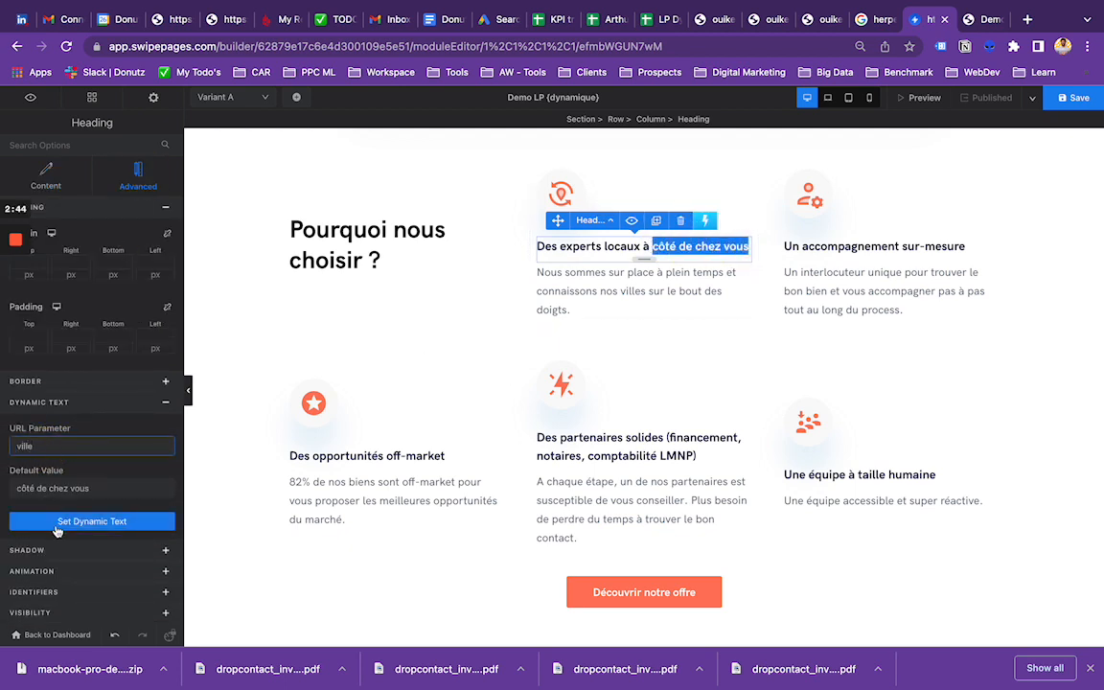
pyautogui.click(54, 521)
# Step: Remove the old dynamic text at the start of the "la nouvelle ville pour investir" heading, leaving a plain blank space there
pyautogui.scroll(-5, 677, 356)
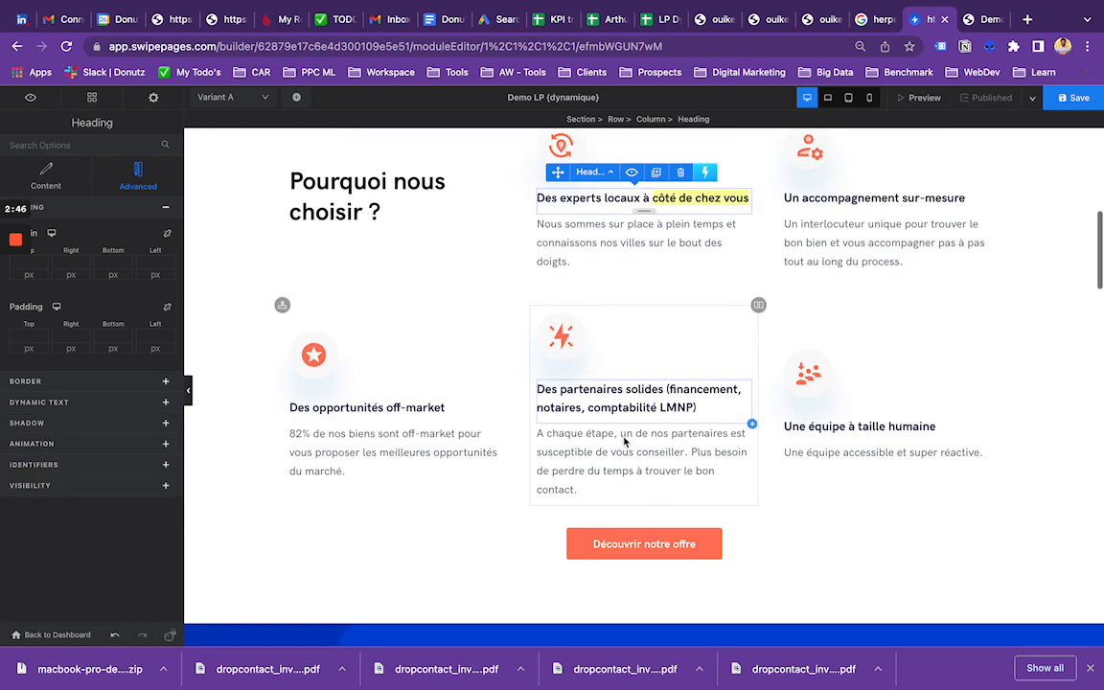
pyautogui.scroll(1, 508, 312)
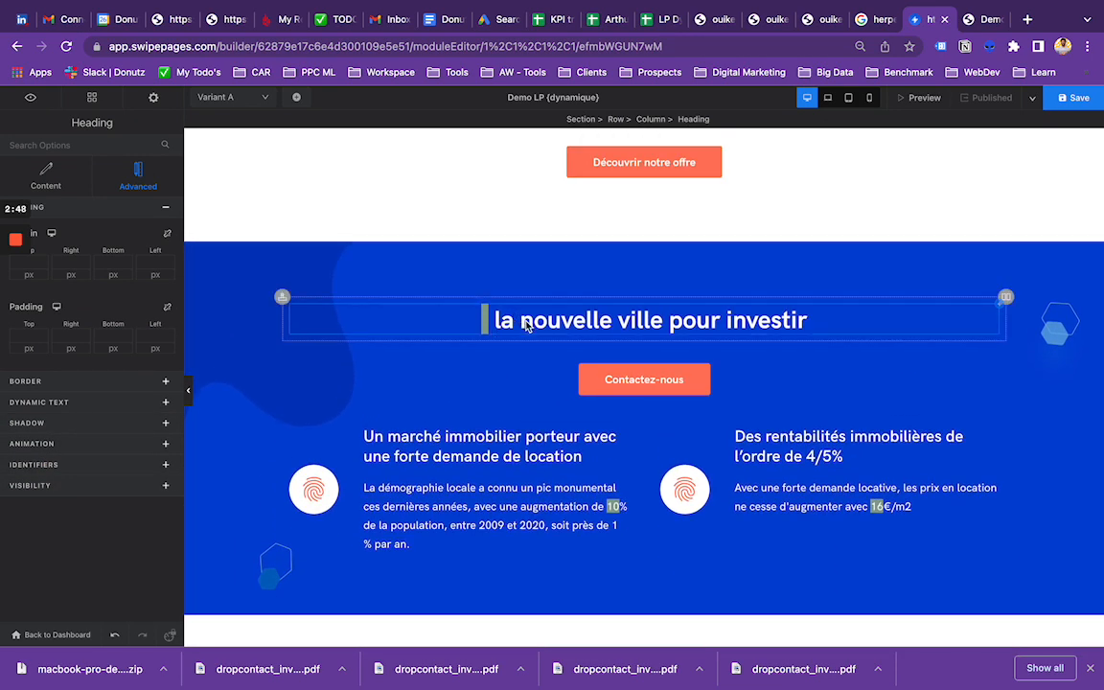
pyautogui.click(484, 319)
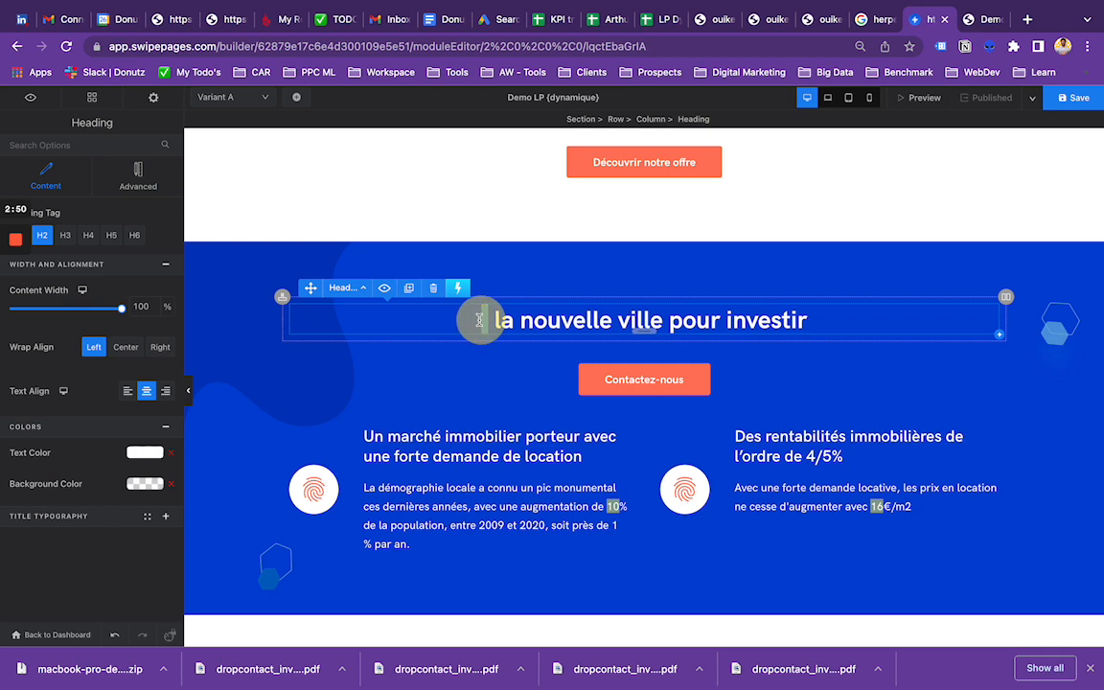
pyautogui.click(483, 319)
pyautogui.click(138, 177)
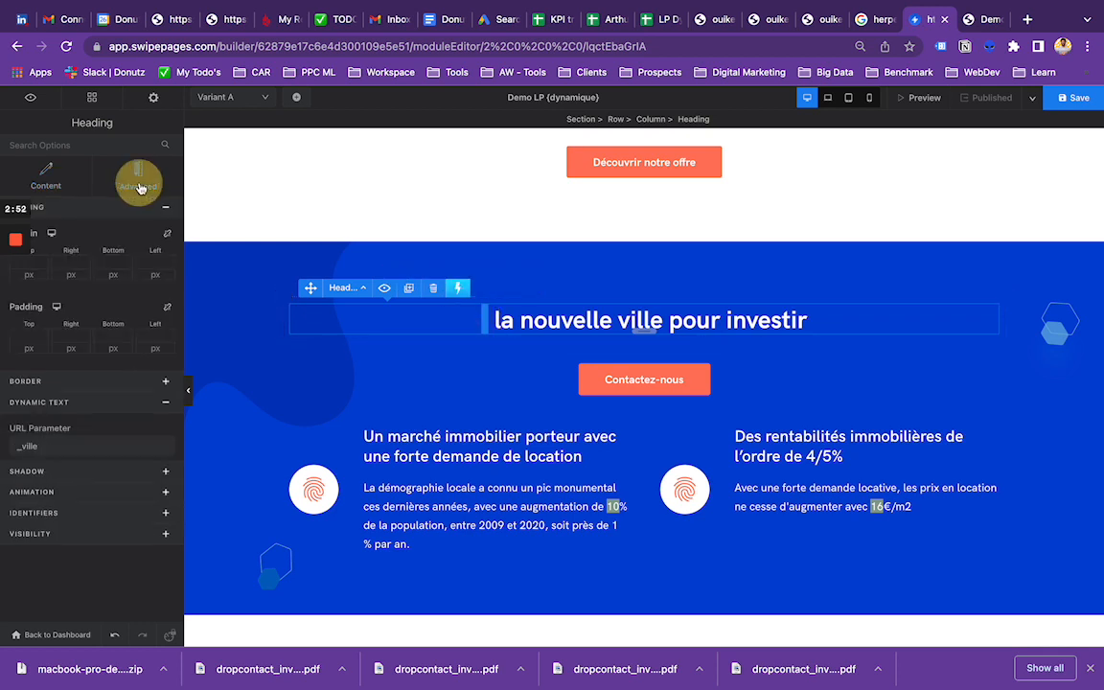
pyautogui.click(464, 320)
pyautogui.click(491, 320)
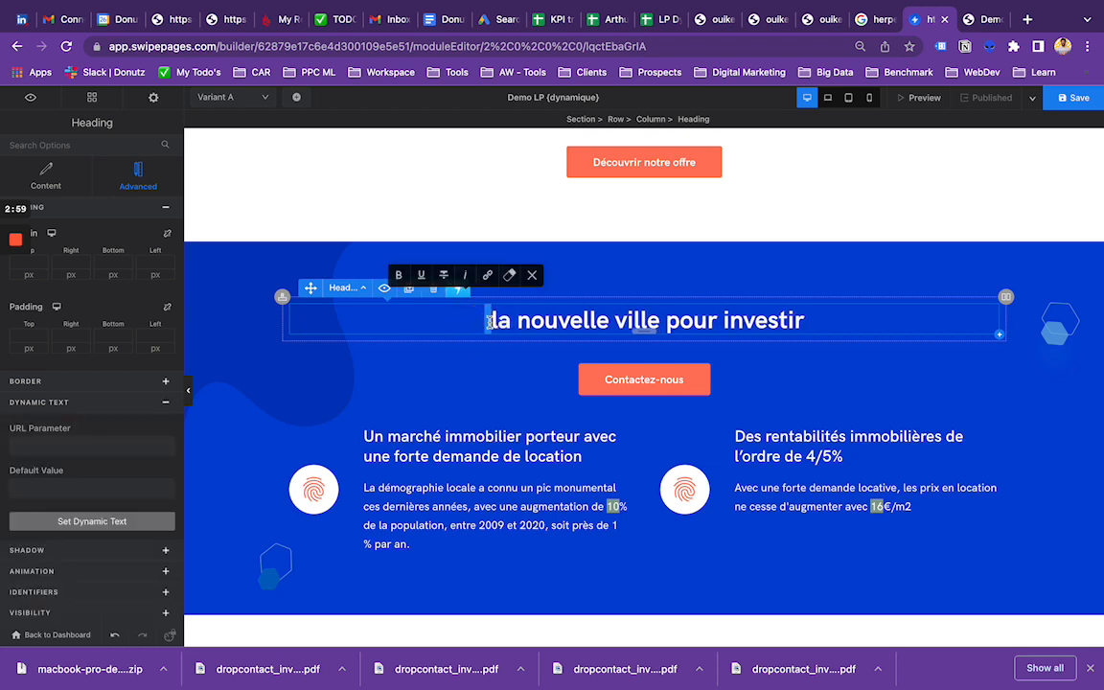
pyautogui.click(480, 324)
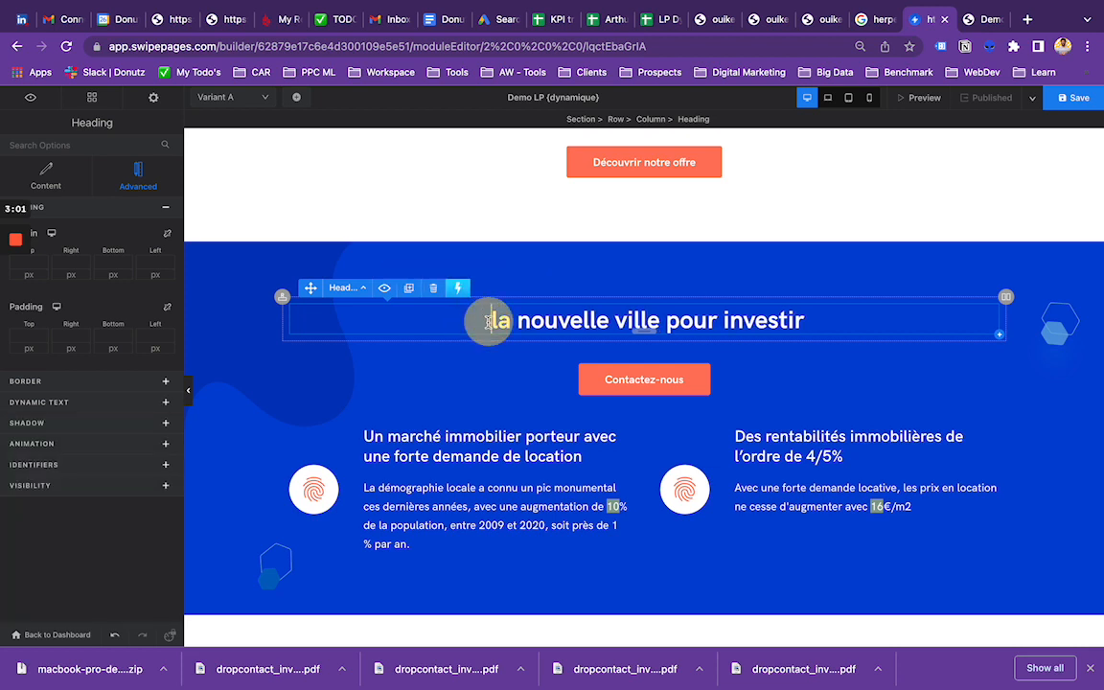
pyautogui.press('Right')
pyautogui.press('Left')
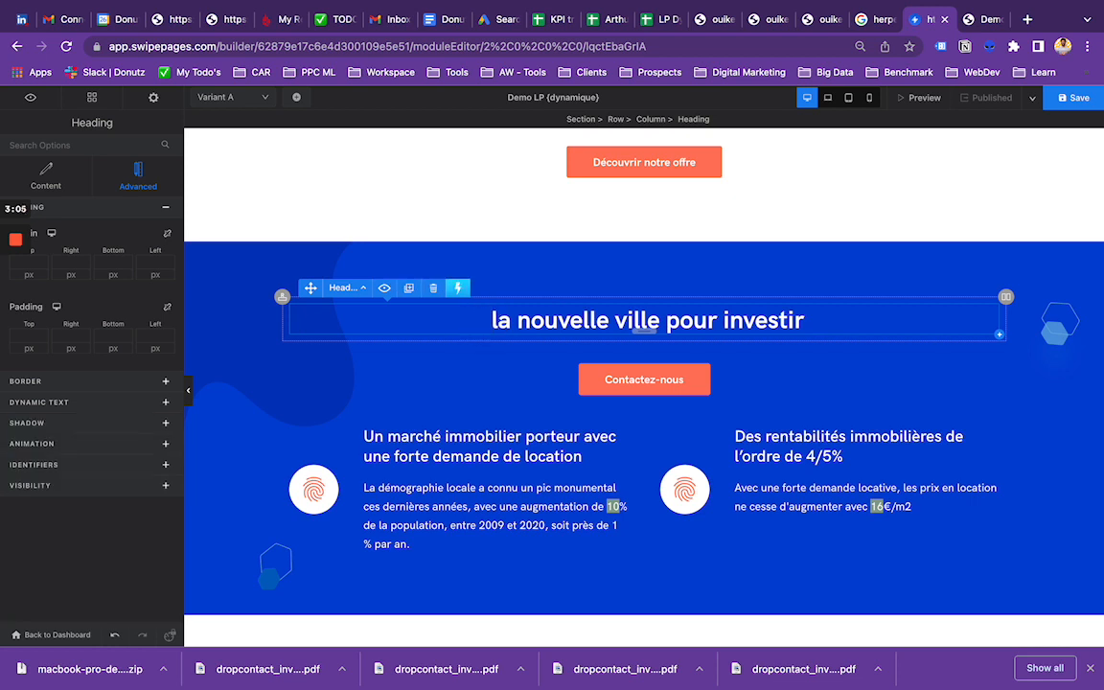
# Step: Set the blank space before "la nouvelle ville pour investir" as dynamic text with the URL parameter "ville"
pyautogui.doubleClick(486, 323)
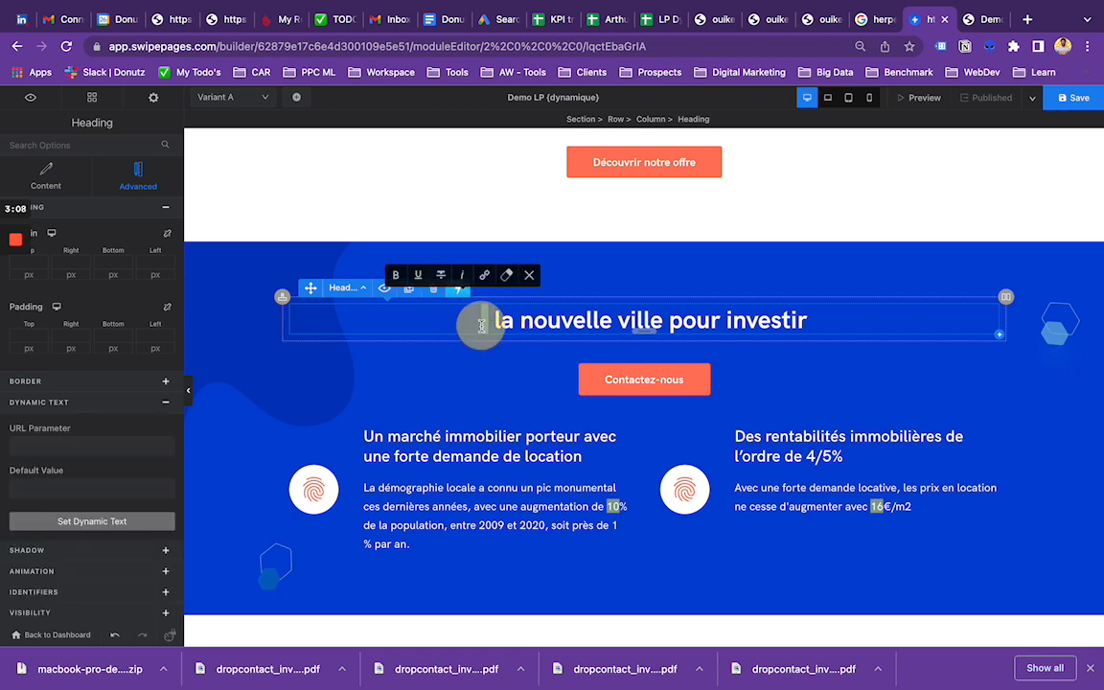
pyautogui.click(78, 445)
pyautogui.write('ville')
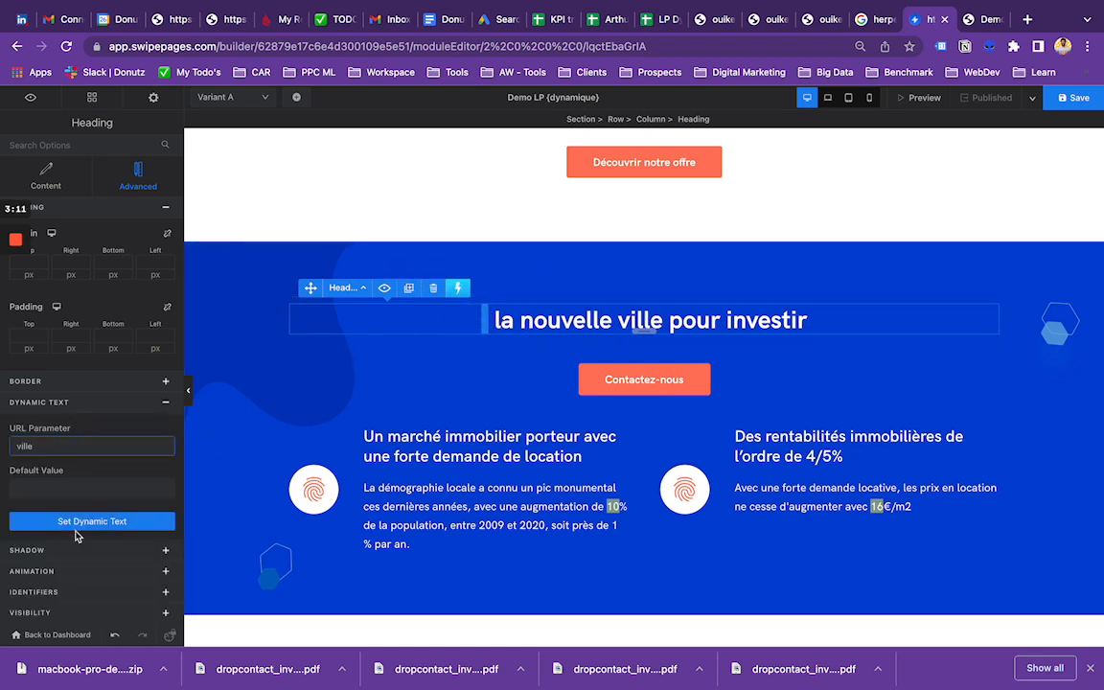
pyautogui.click(74, 521)
# Step: Check the dynamic text settings of "10" in the paragraph about population growth
pyautogui.scroll(-1, 534, 472)
pyautogui.scroll(-3, 534, 472)
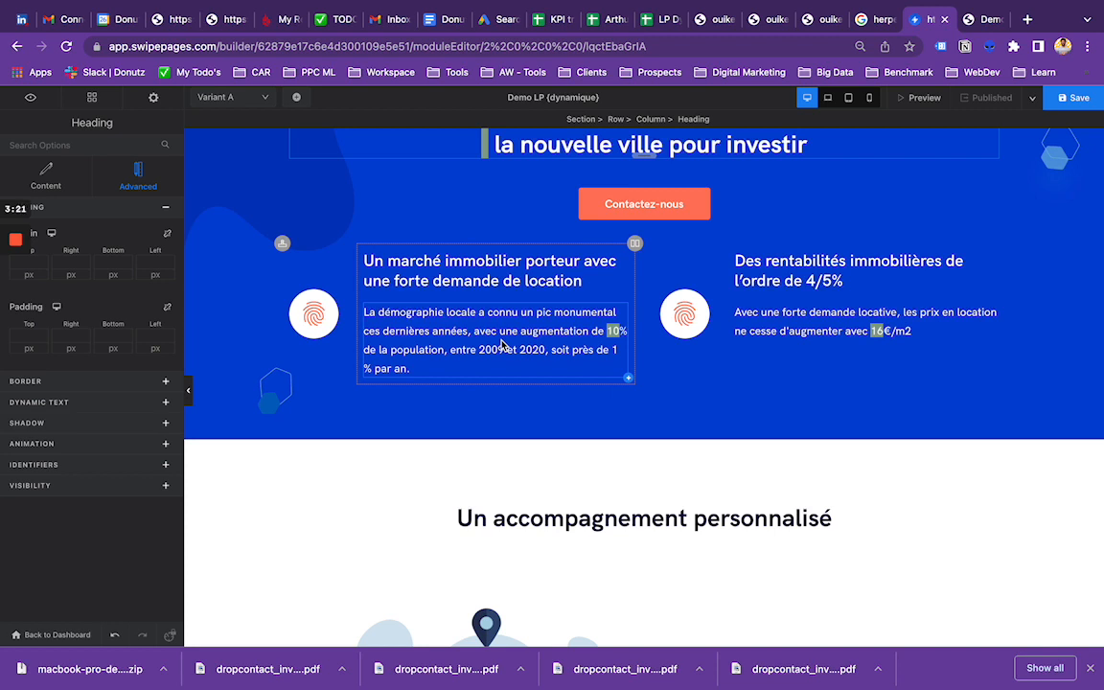
pyautogui.click(612, 333)
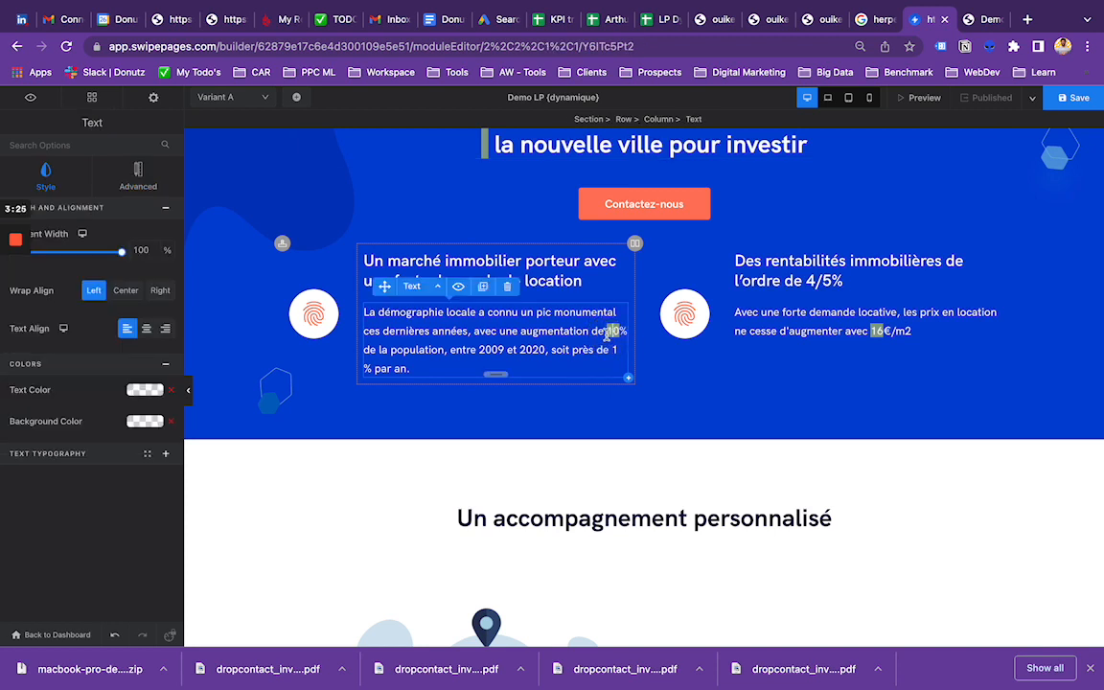
pyautogui.doubleClick(613, 333)
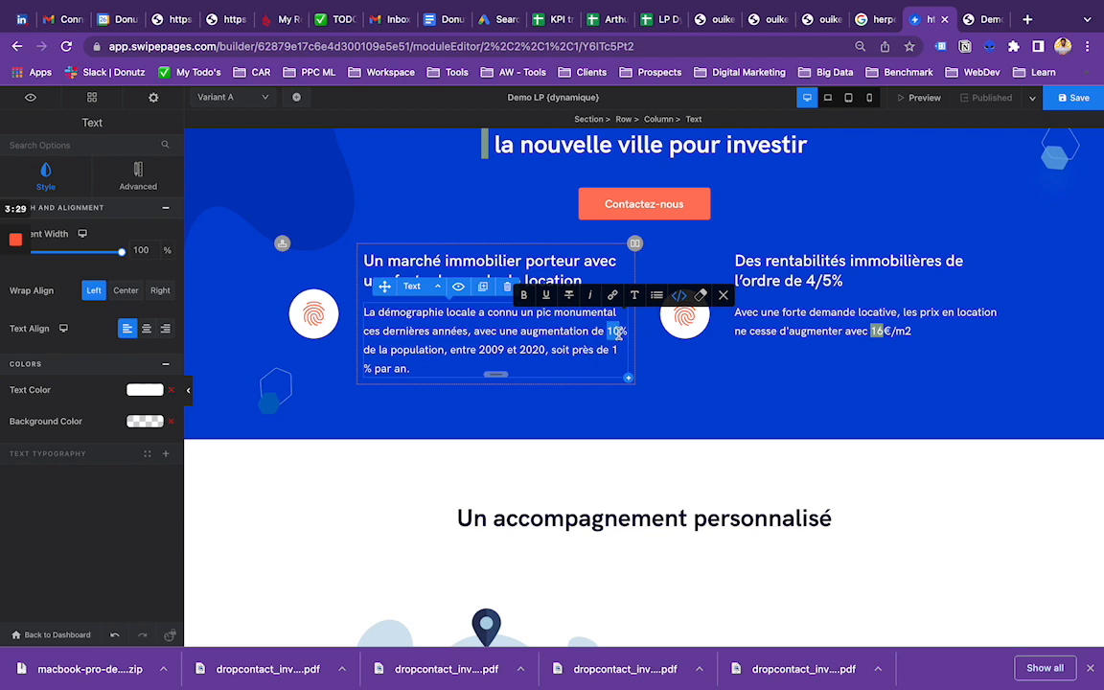
pyautogui.click(144, 177)
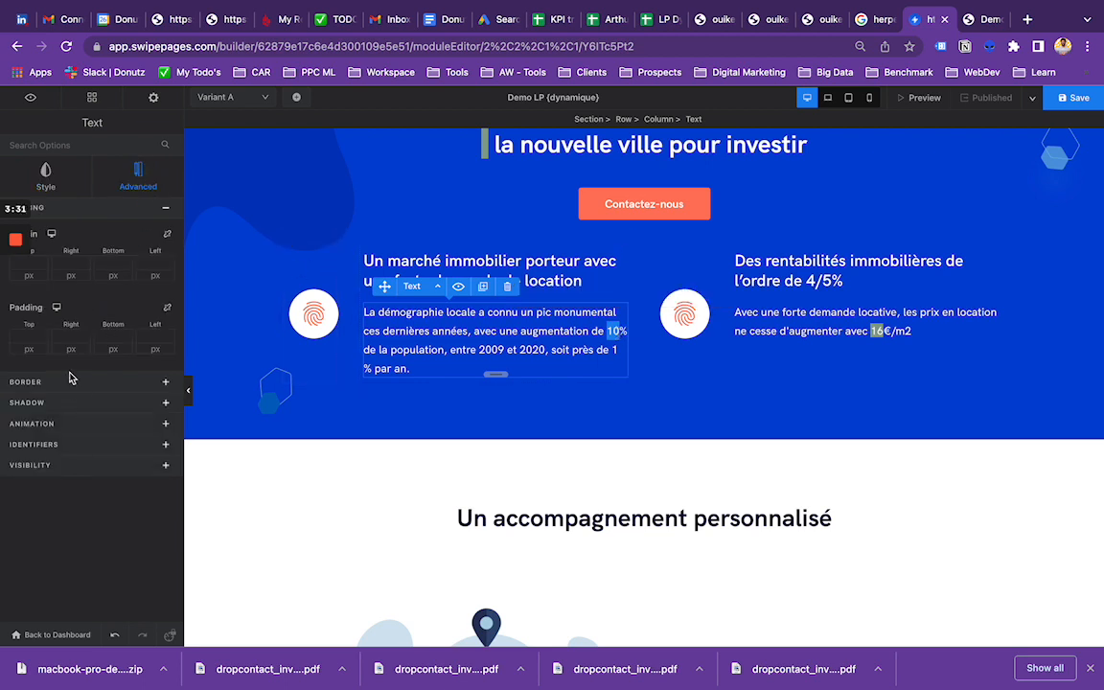
pyautogui.doubleClick(615, 331)
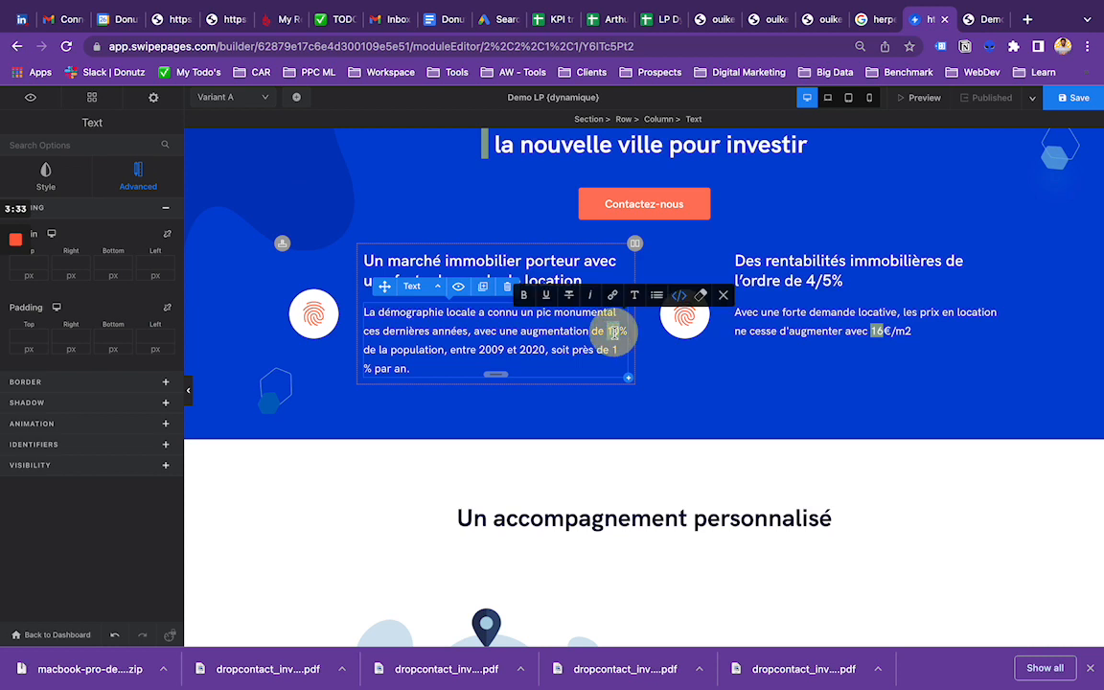
pyautogui.click(680, 300)
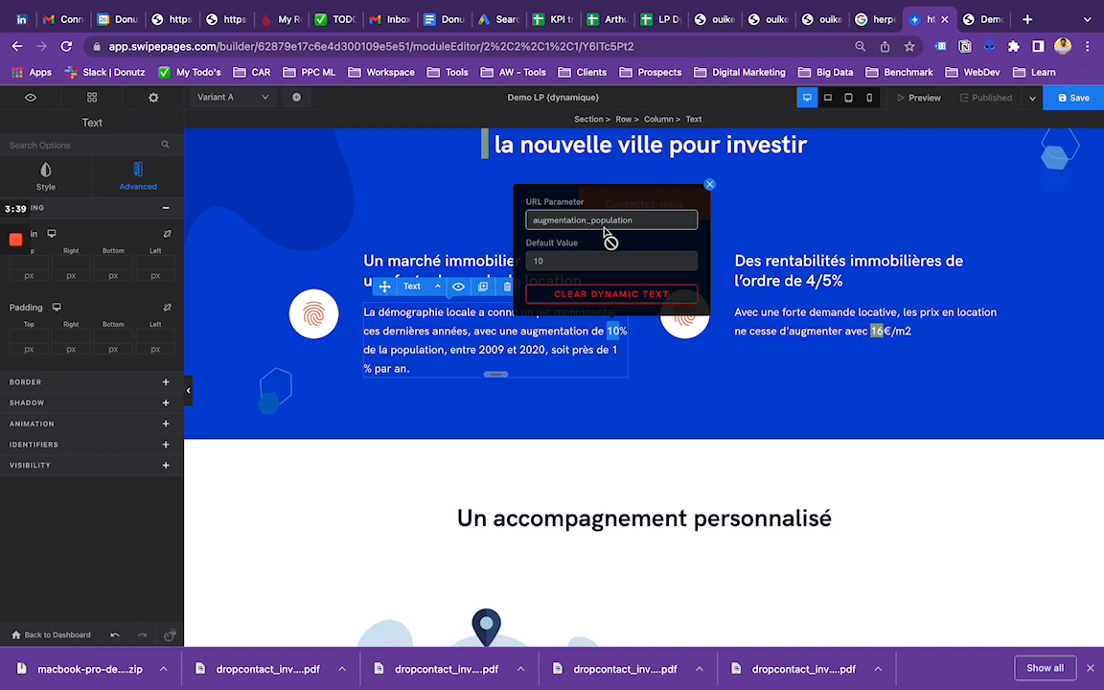
pyautogui.click(709, 188)
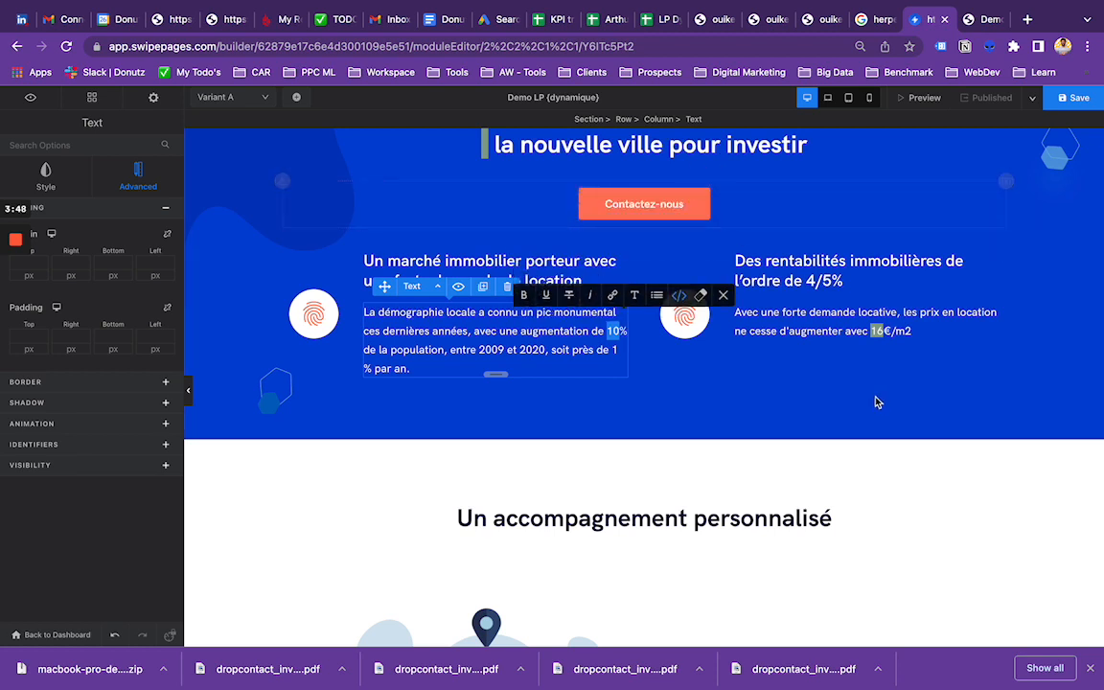
# Step: Clear the dynamic text from "16" in the paragraph about rental prices per m2
pyautogui.click(878, 337)
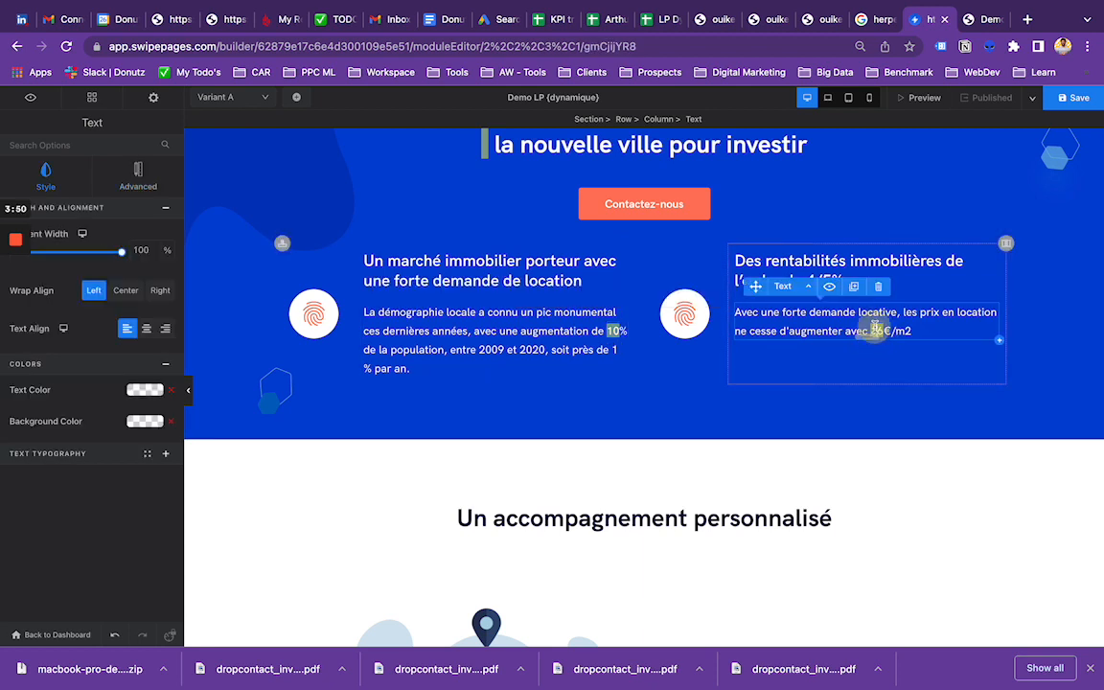
pyautogui.doubleClick(878, 333)
pyautogui.click(942, 295)
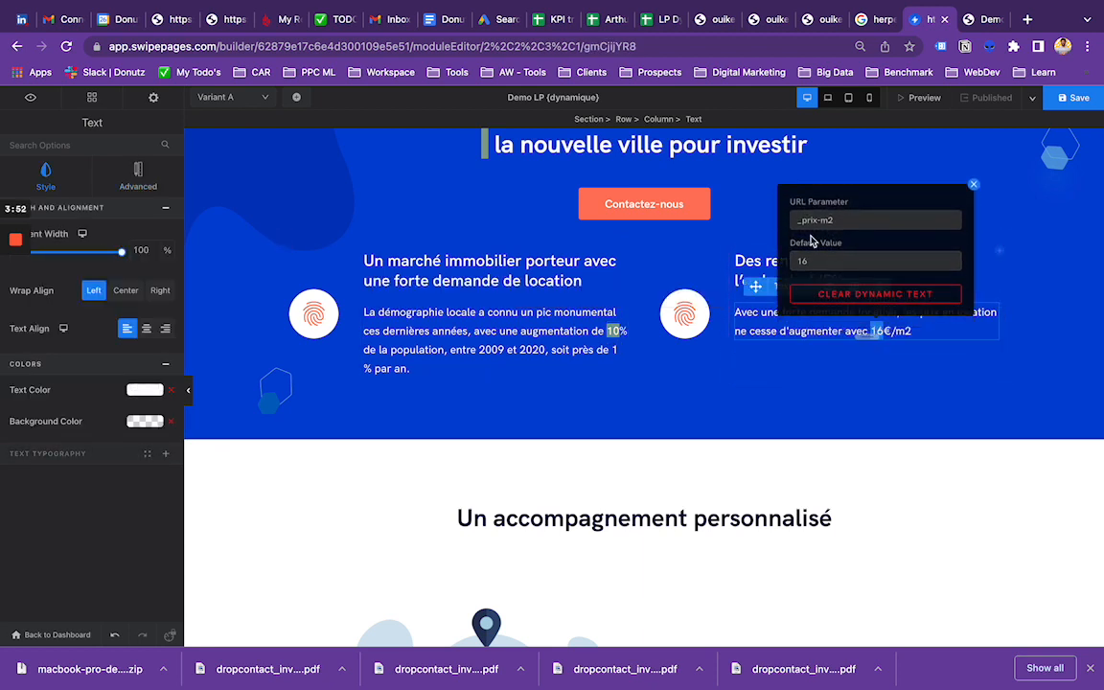
pyautogui.click(839, 220)
pyautogui.click(840, 294)
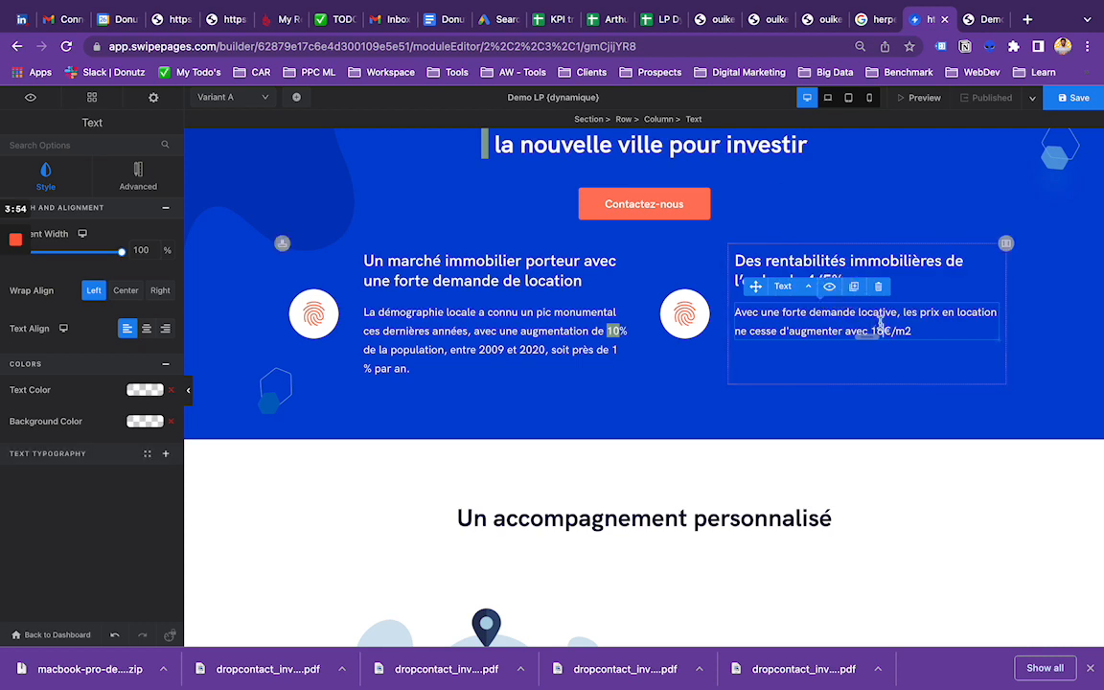
# Step: Set "16" in the rental price paragraph as dynamic text with the URL parameter "prix_m2"
pyautogui.doubleClick(876, 329)
pyautogui.click(943, 295)
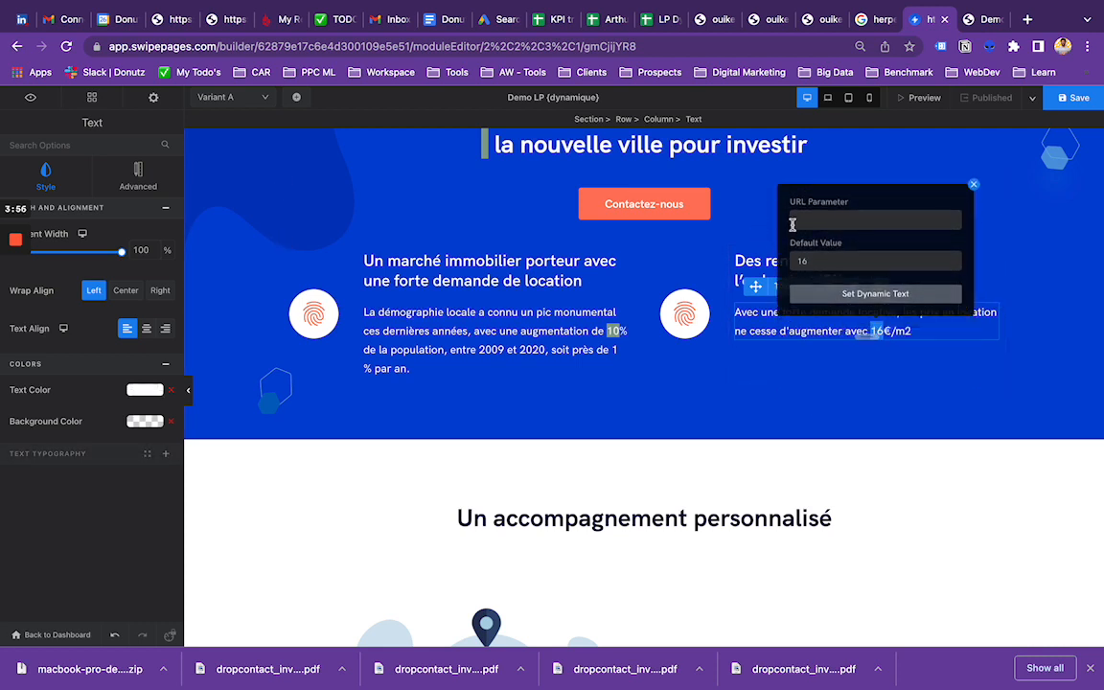
pyautogui.click(800, 221)
pyautogui.write('prix_m2')
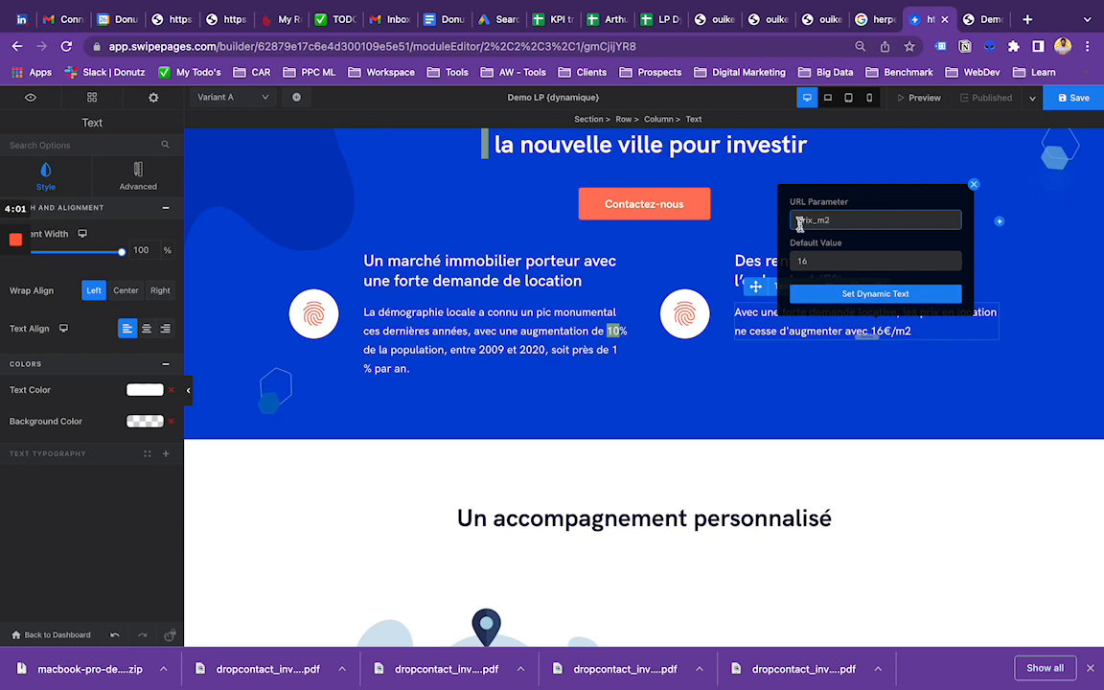
pyautogui.click(887, 293)
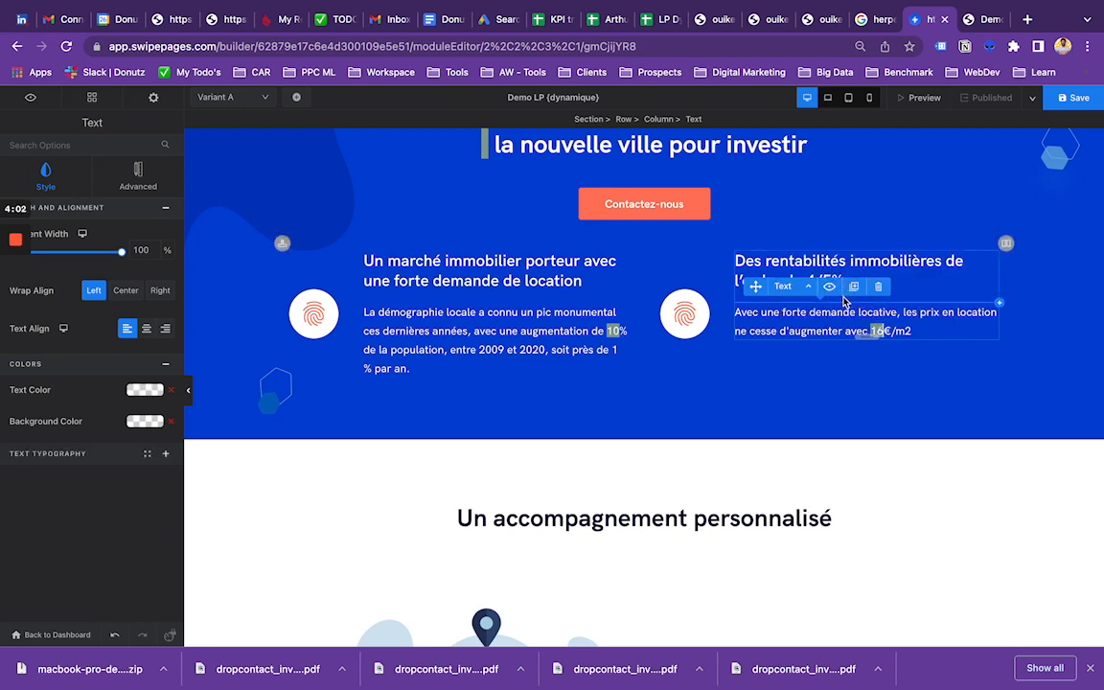
# Step: Recheck the dynamic text settings of "10" in the population paragraph, and save and publish the page
pyautogui.doubleClick(614, 334)
pyautogui.click(678, 297)
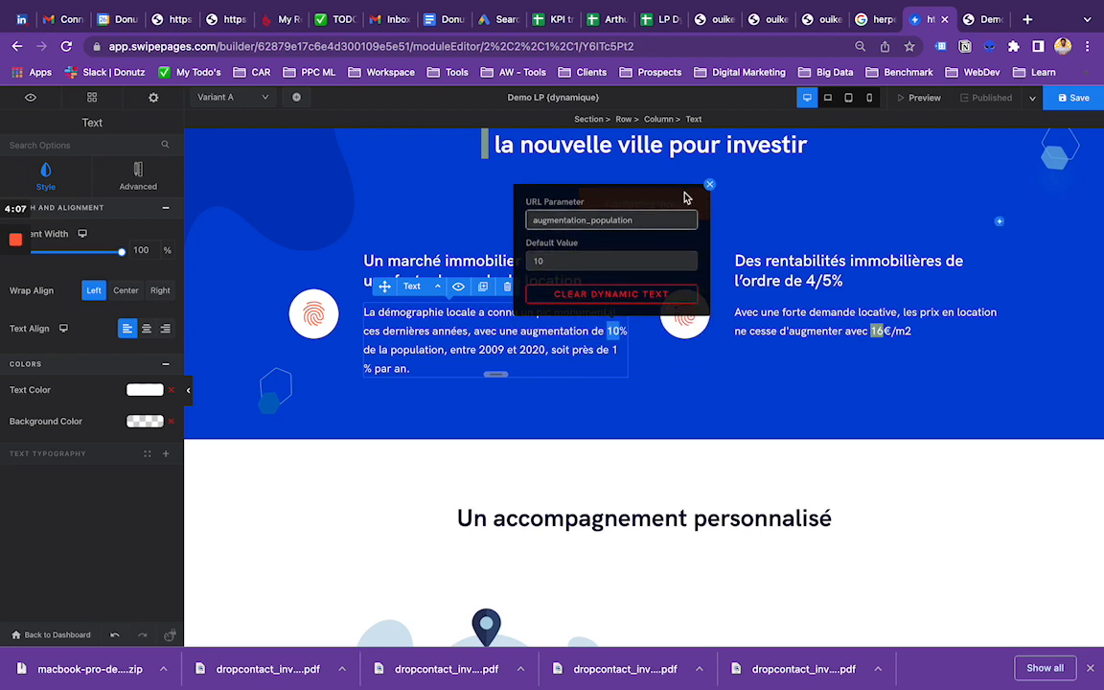
pyautogui.click(1071, 98)
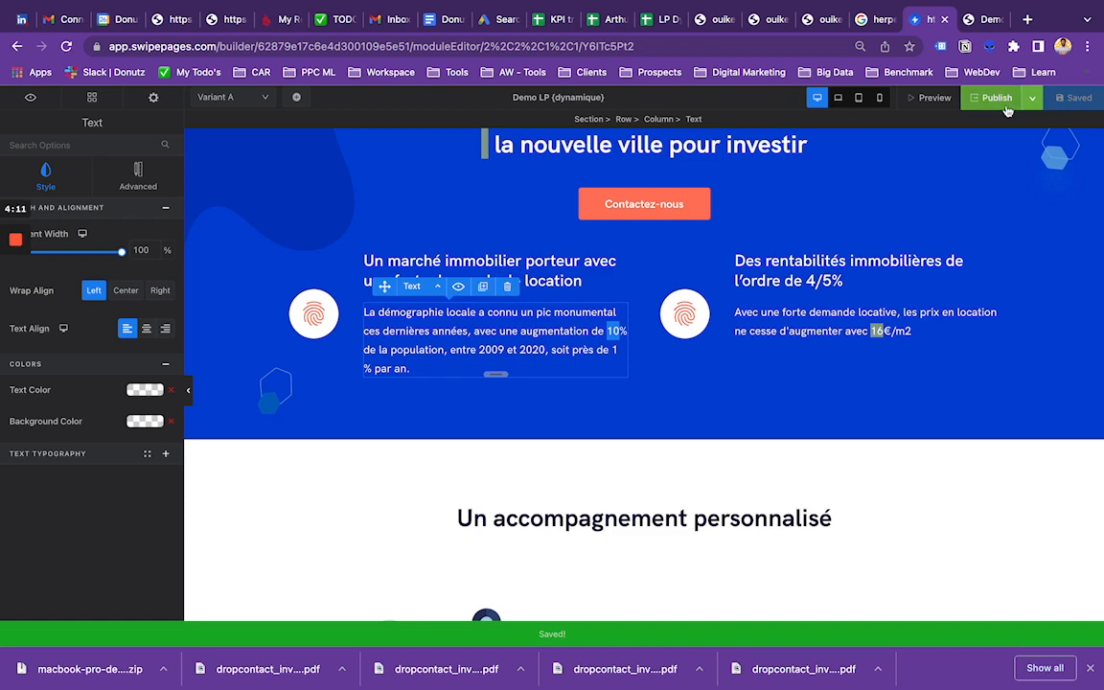
pyautogui.click(997, 98)
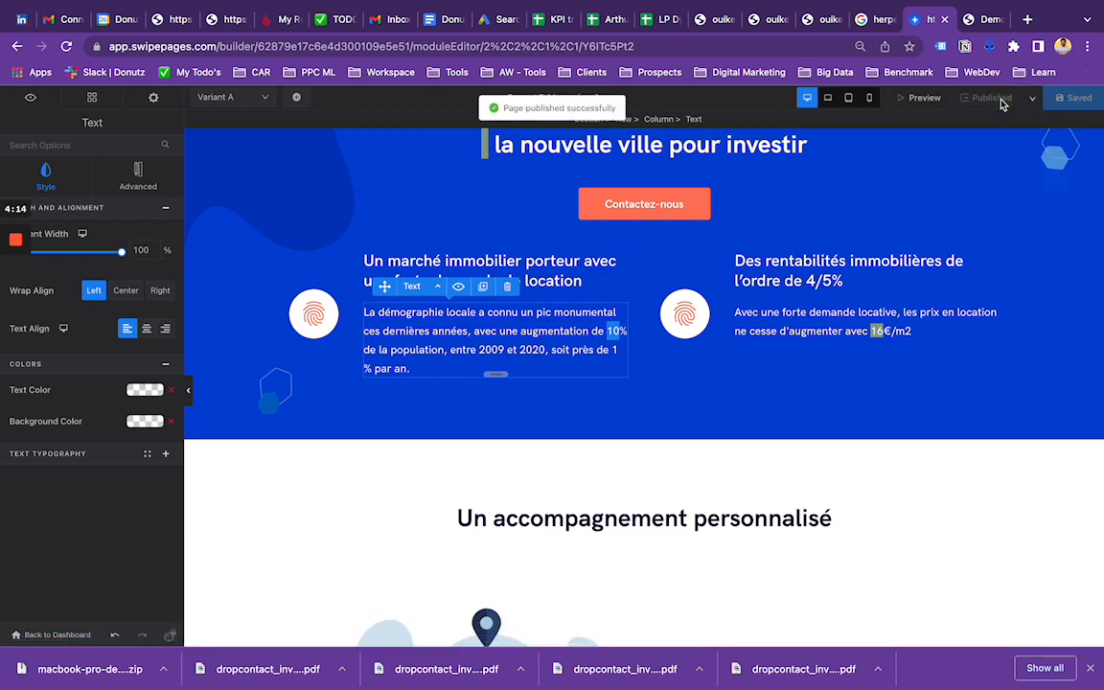
# Step: Switch to the live landing page and rename the "_ville" parameter in its URL to "ville"
pyautogui.click(981, 19)
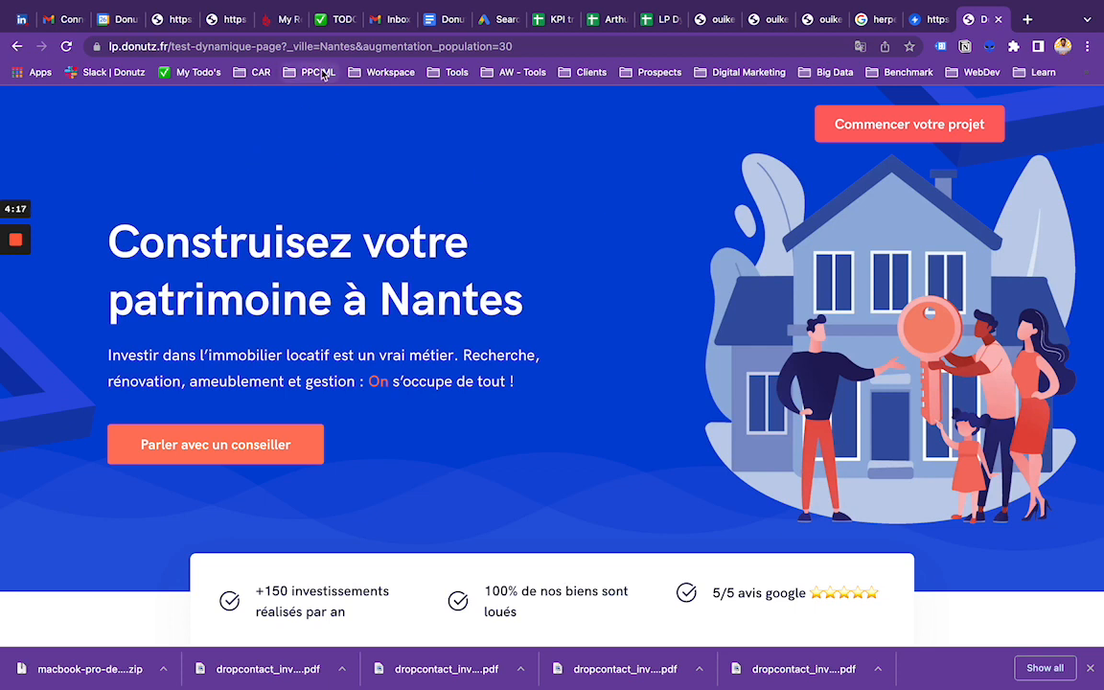
pyautogui.click(290, 45)
pyautogui.click(292, 47)
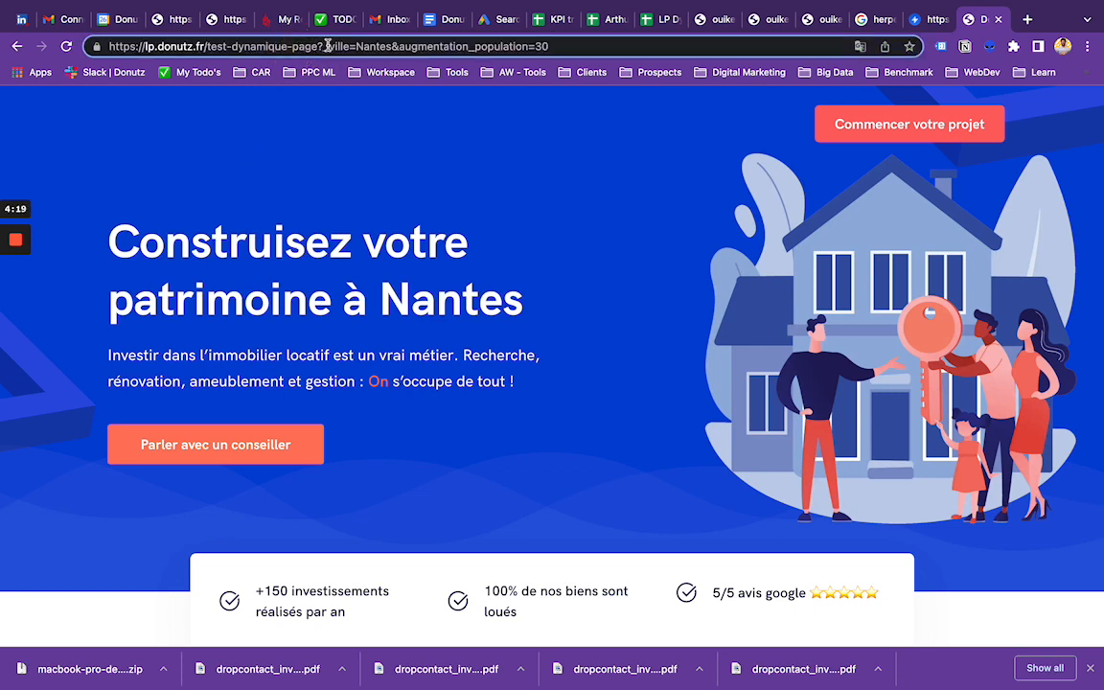
pyautogui.press('BackSpace')
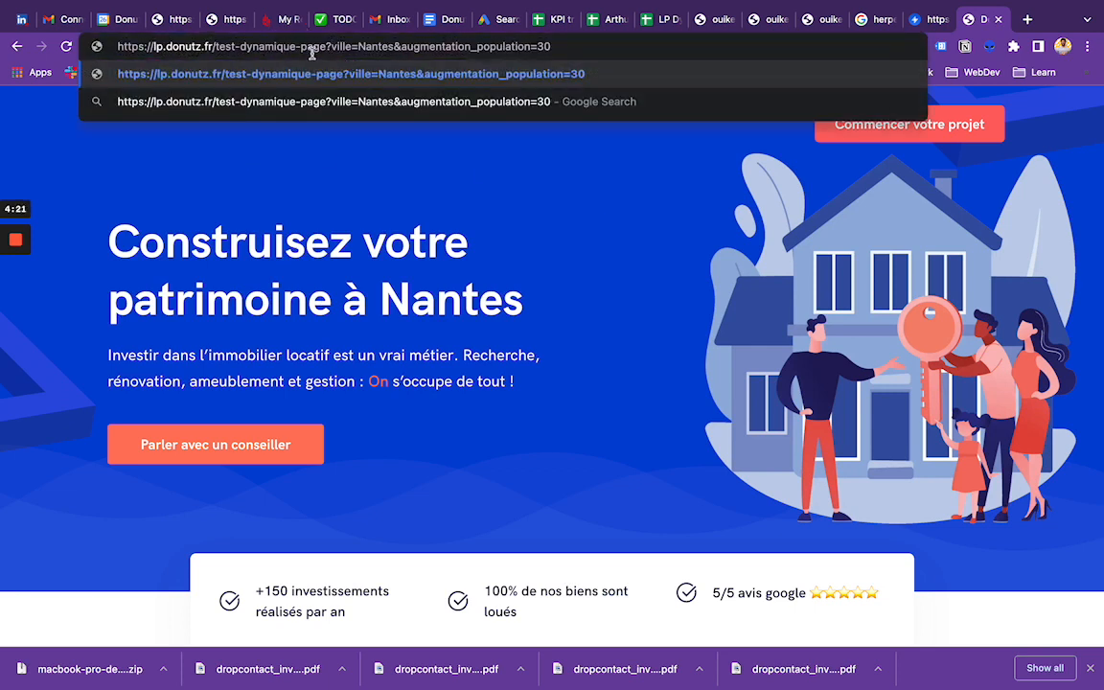
pyautogui.click(325, 49)
pyautogui.doubleClick(343, 48)
# Step: Append "&prix_m2=23" to the live page's URL and load the page
pyautogui.click(563, 46)
pyautogui.write('&')
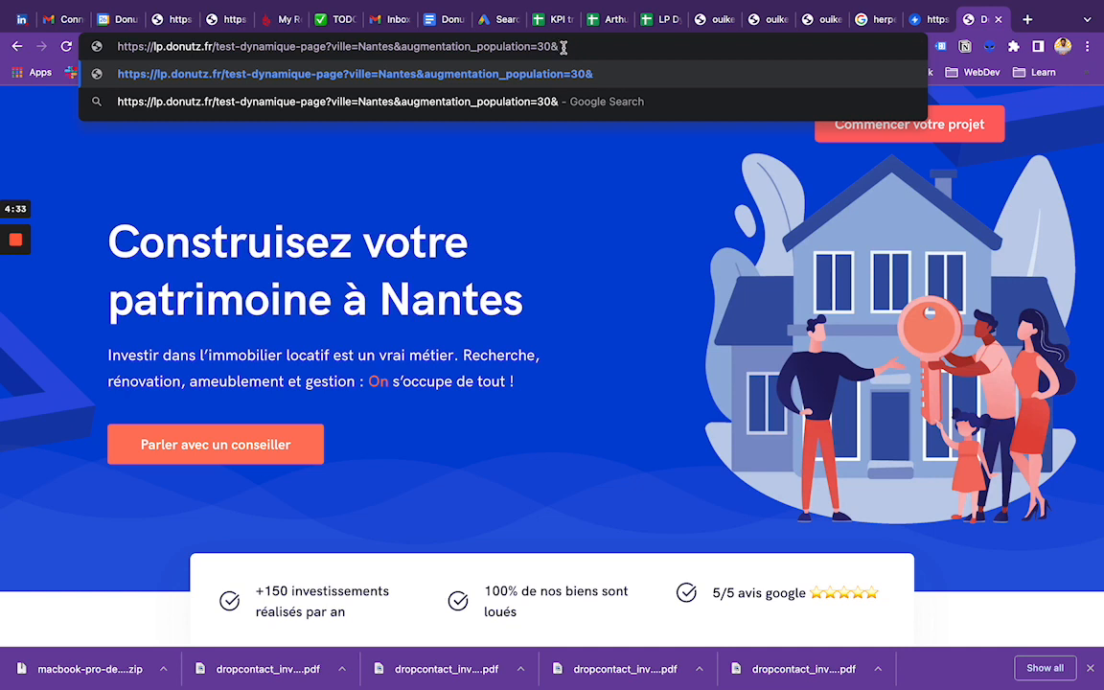
pyautogui.write('p')
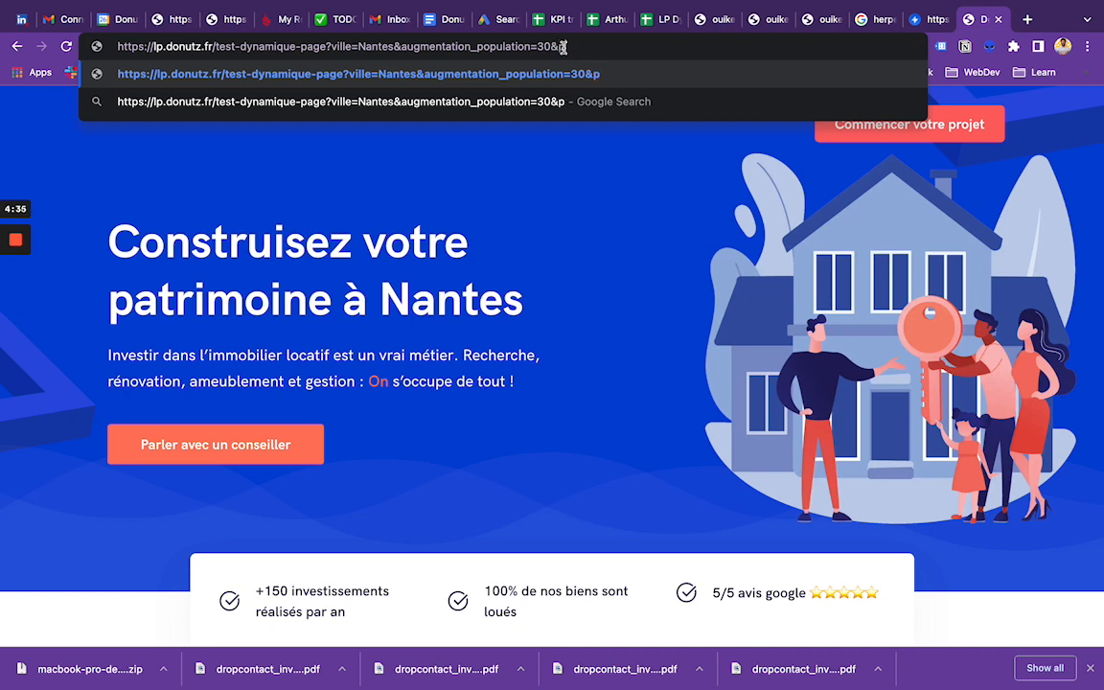
pyautogui.write('rix_m')
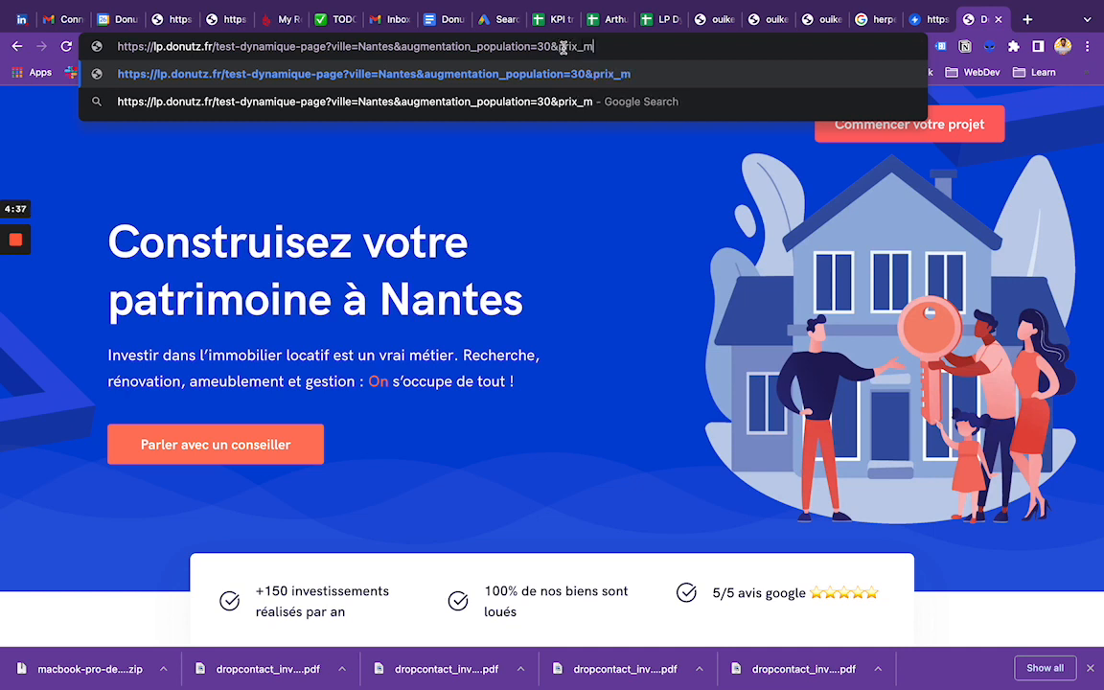
pyautogui.write('2=')
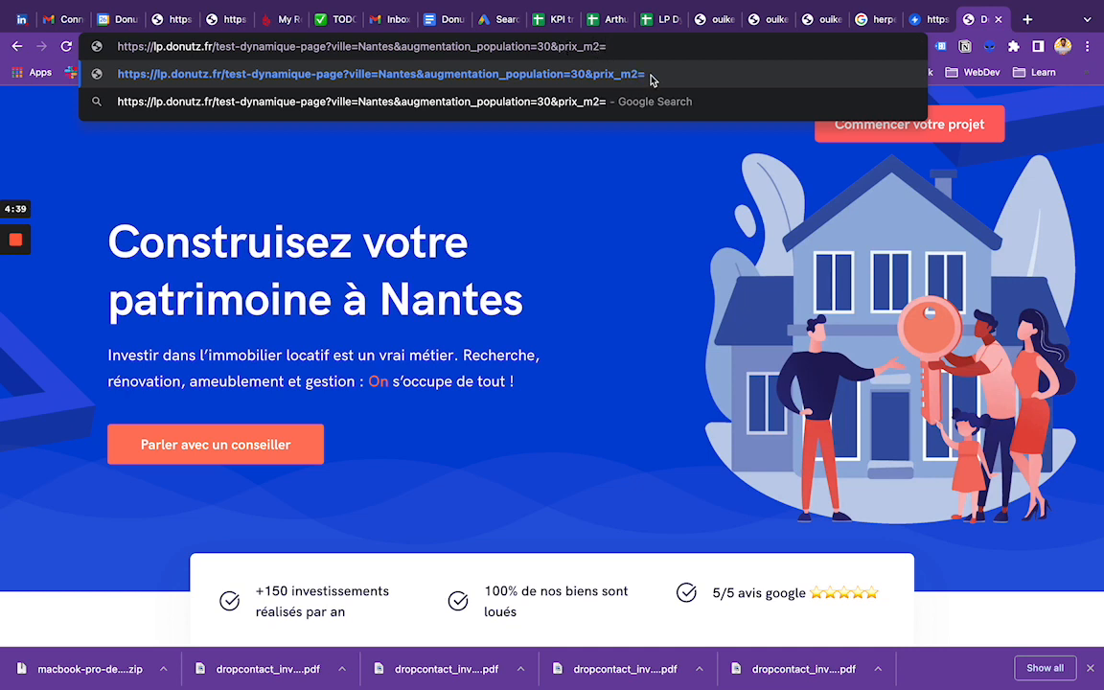
pyautogui.write('23')
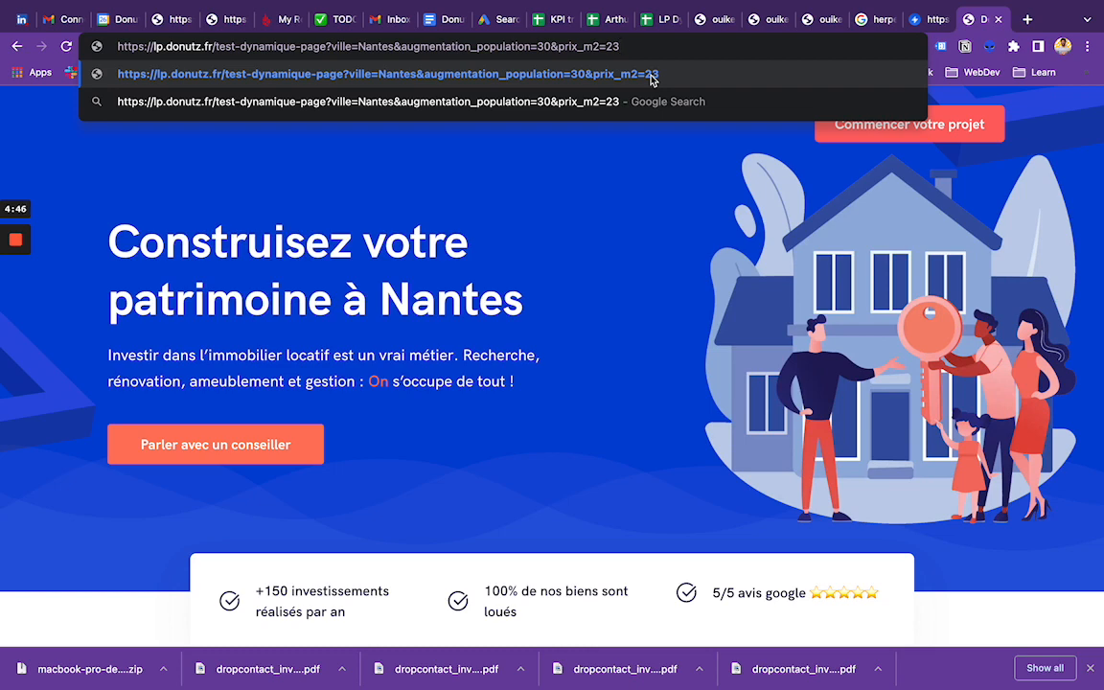
pyautogui.click(651, 80)
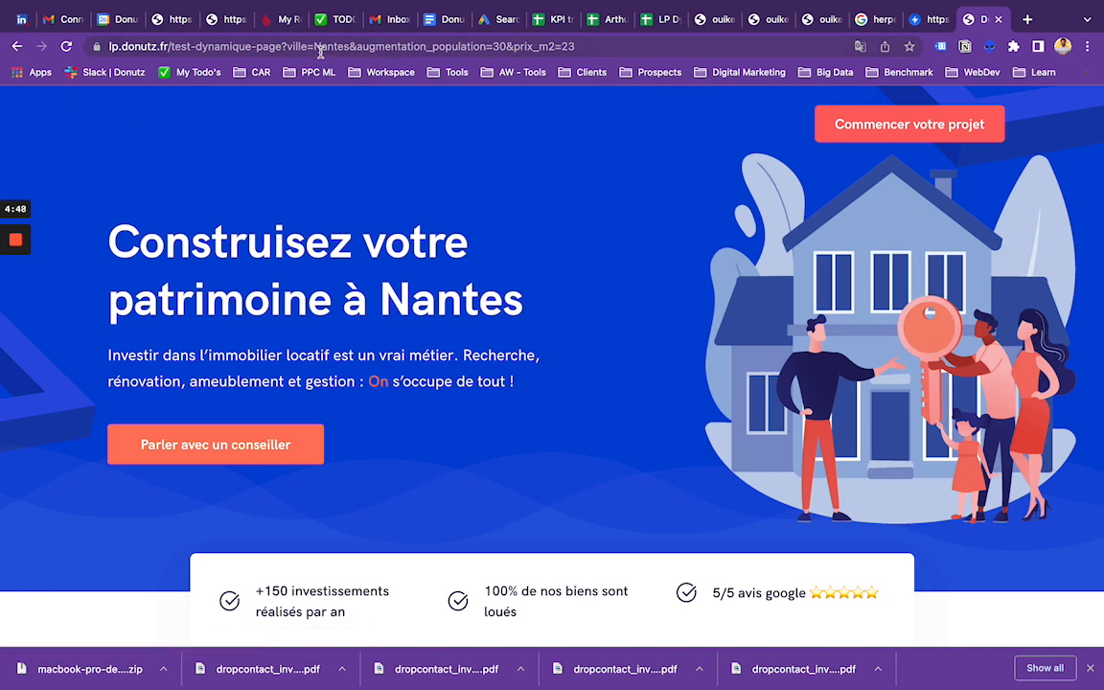
# Step: Set the "ville" parameter in the live page's URL to "Paris" and load the page
pyautogui.doubleClick(329, 46)
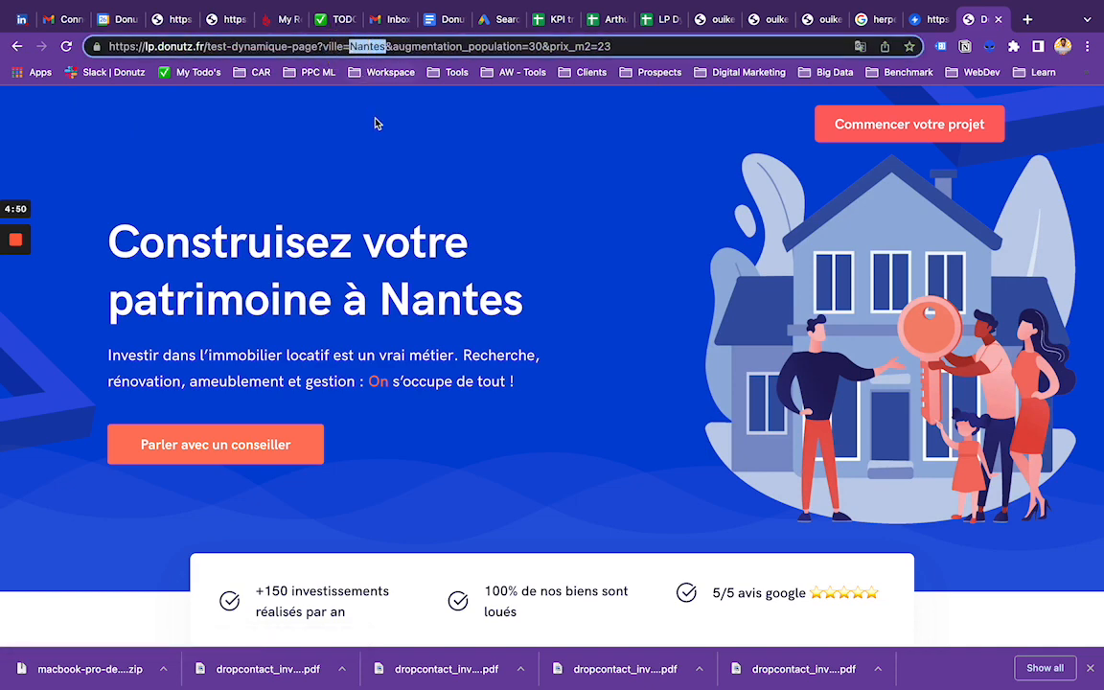
pyautogui.write('Paris')
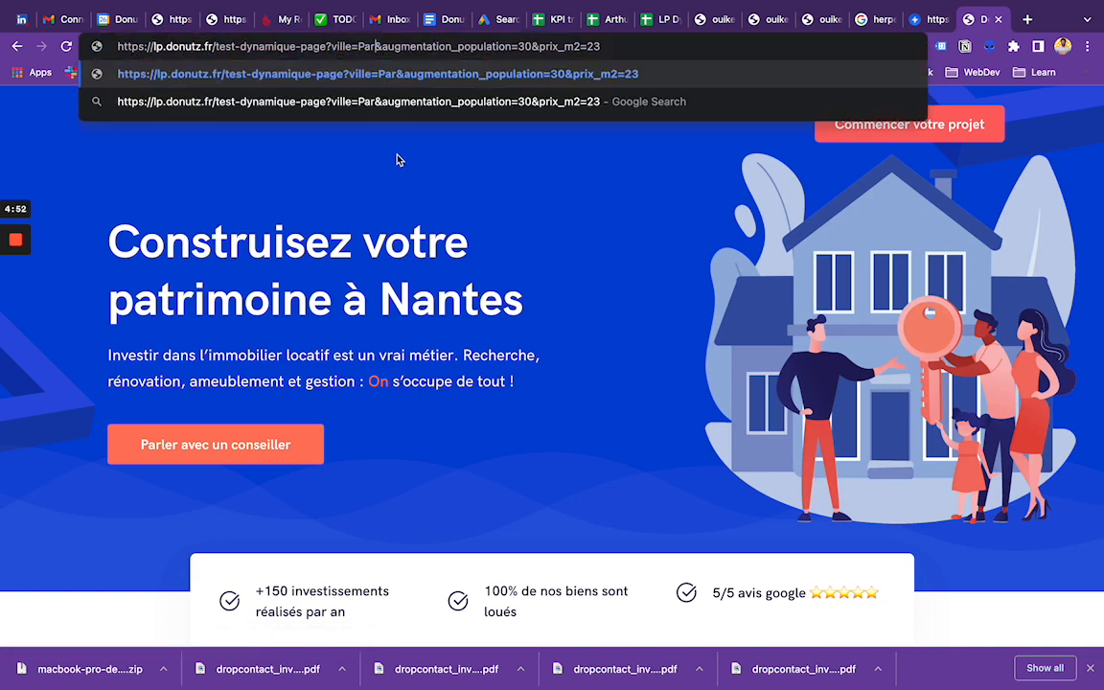
pyautogui.press('Return')
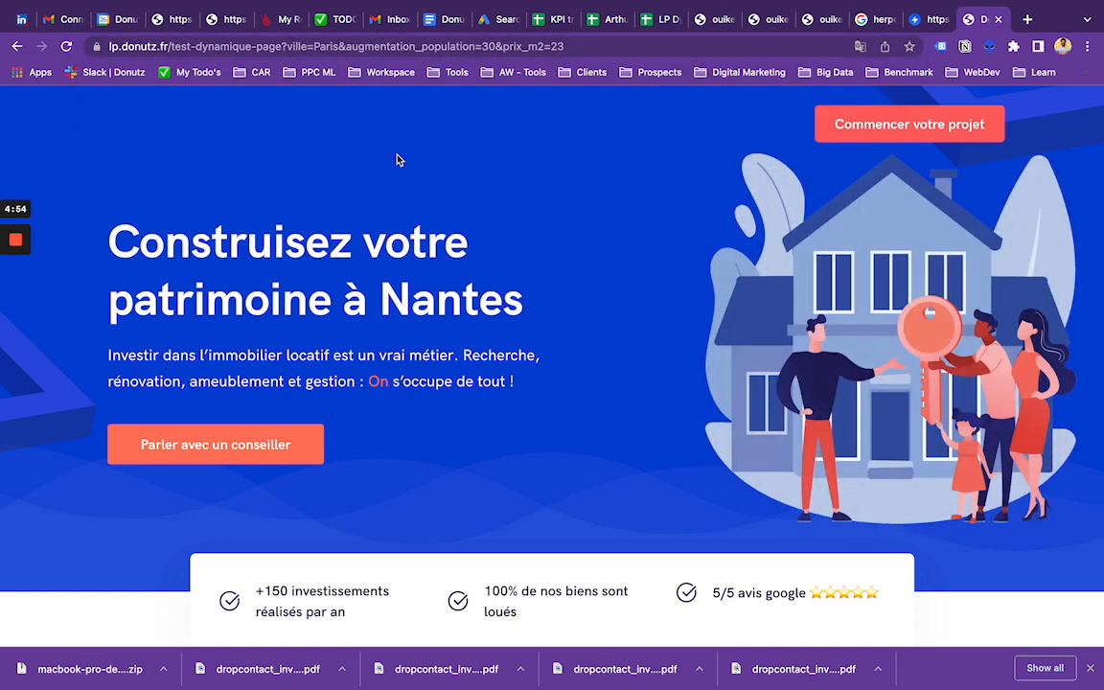
# Step: Check the same live page URL in a new incognito window, and close that window
pyautogui.click(334, 46)
pyautogui.press('super+c')
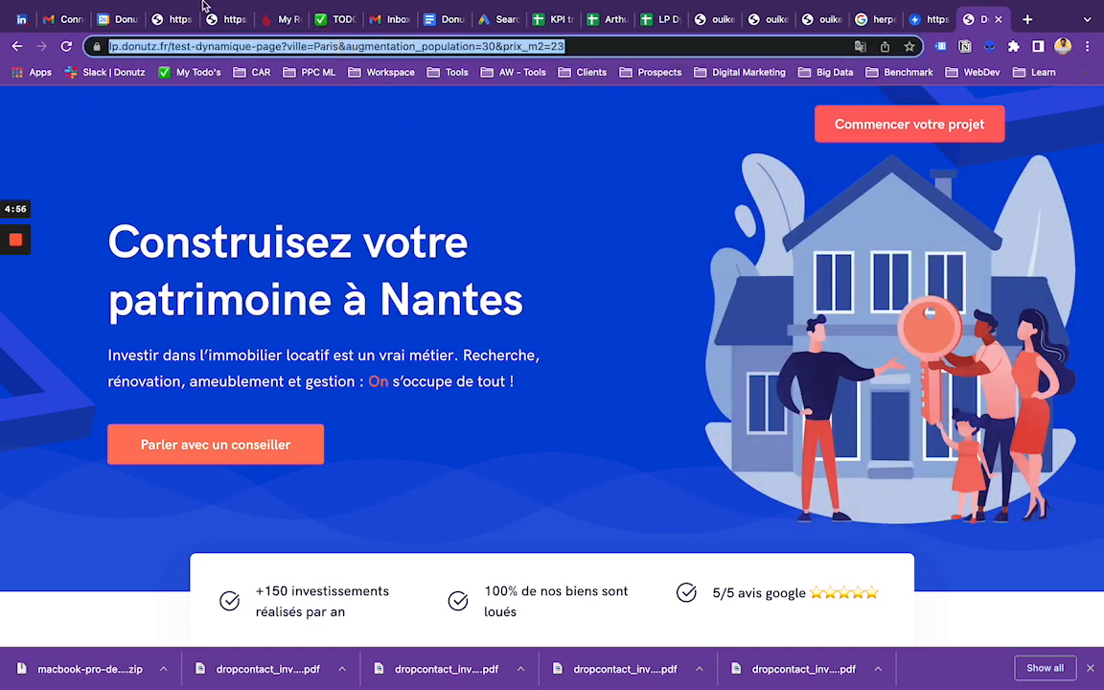
pyautogui.moveTo(142, 19)
pyautogui.click(110, 11)
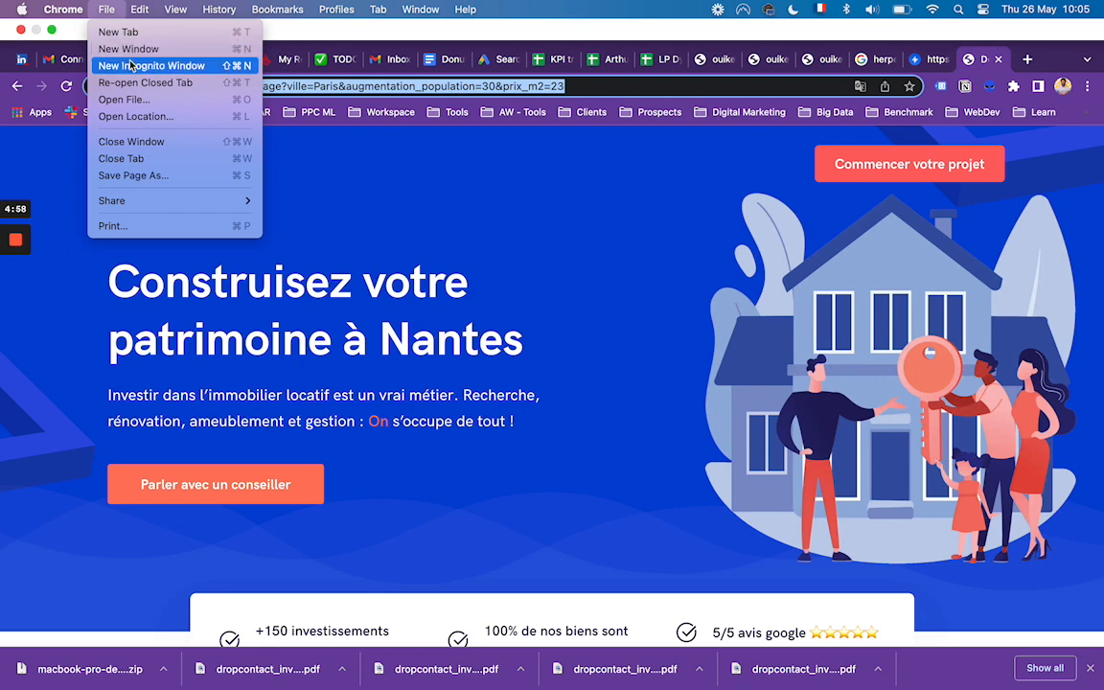
pyautogui.click(125, 61)
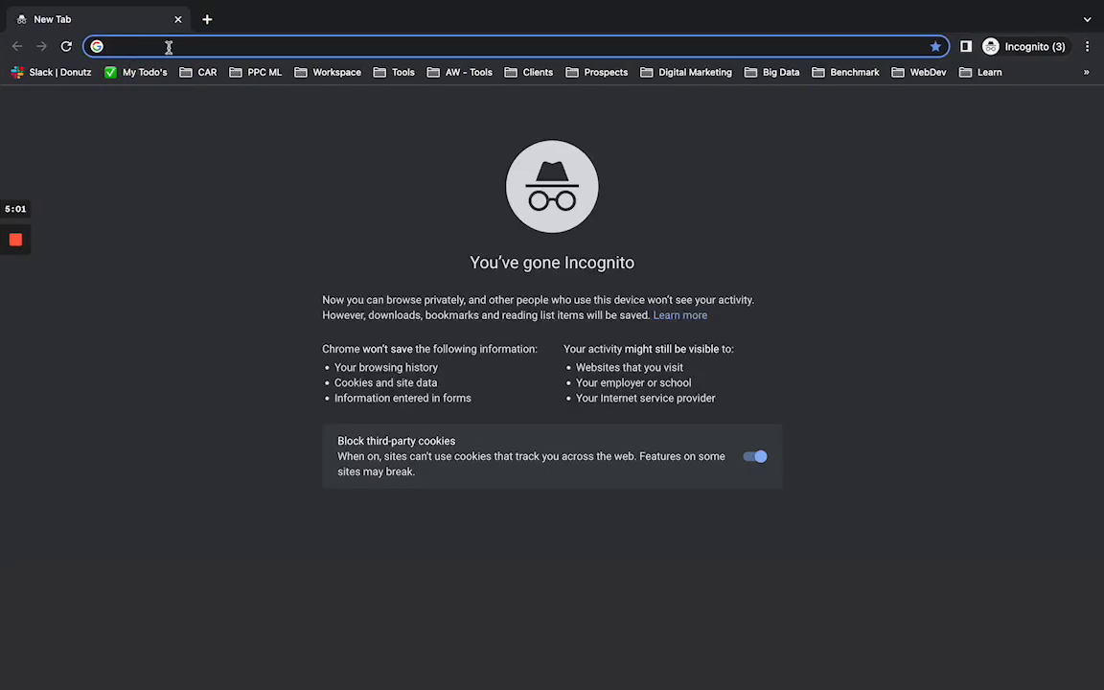
pyautogui.press('super+v')
pyautogui.press('Return')
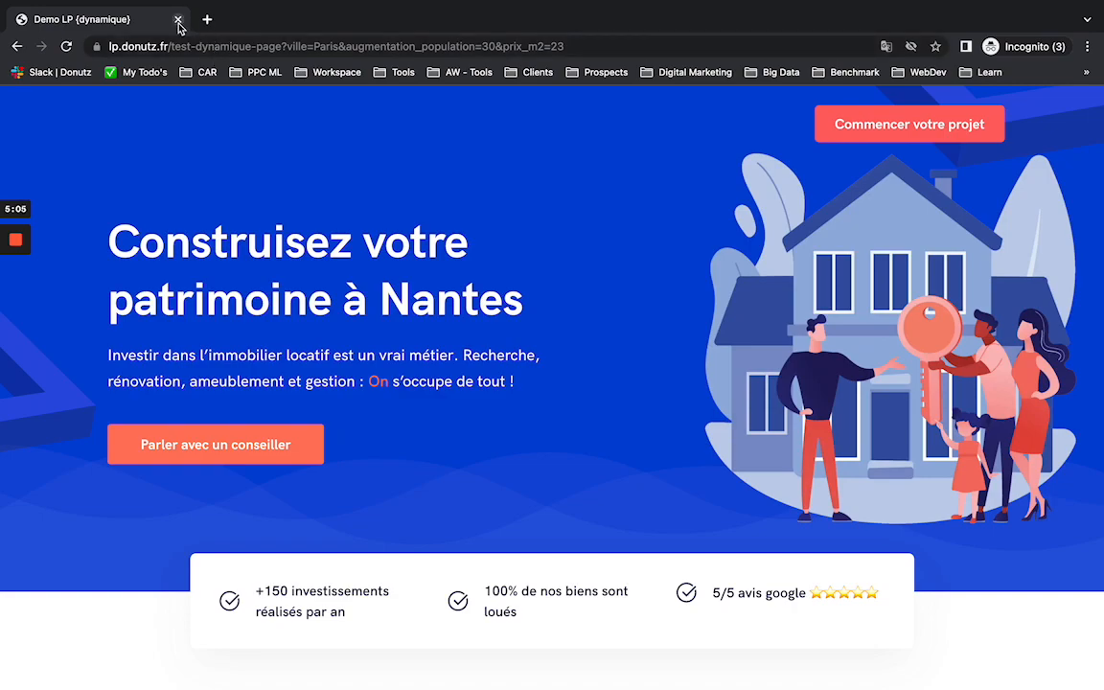
pyautogui.click(178, 20)
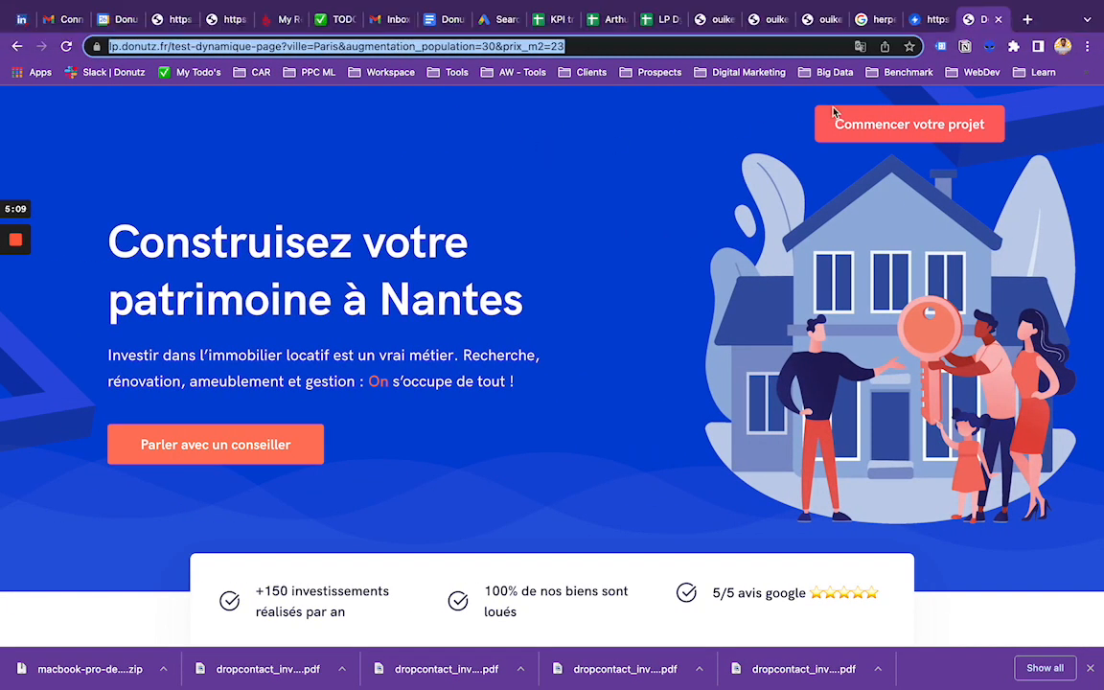
pyautogui.rightClick(614, 225)
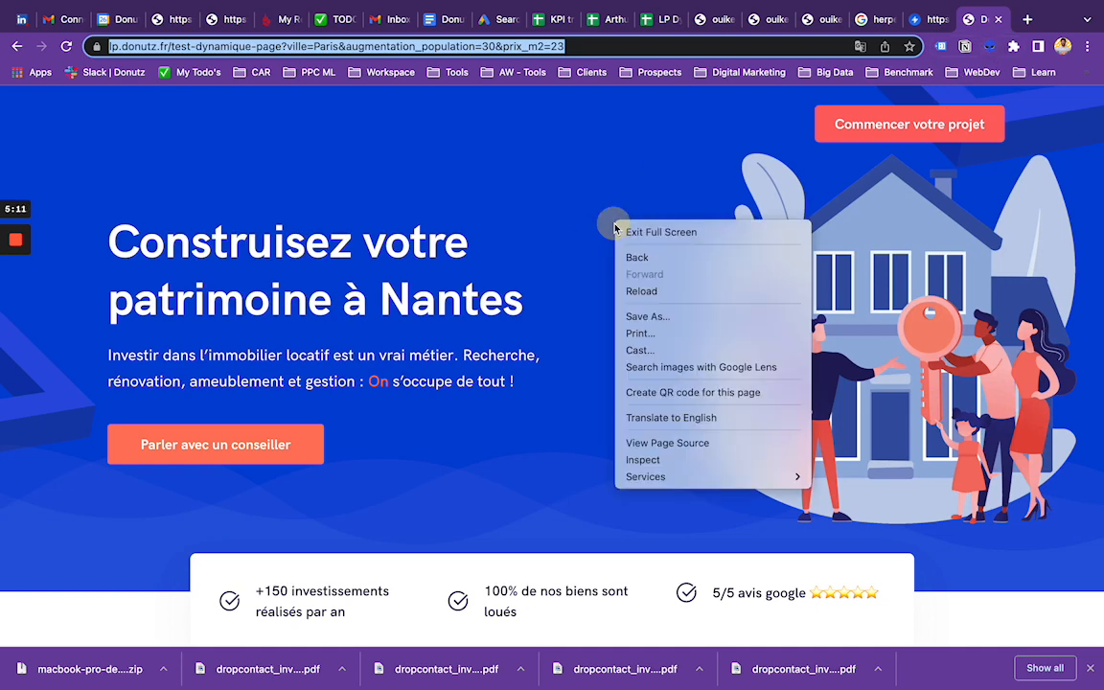
pyautogui.click(660, 461)
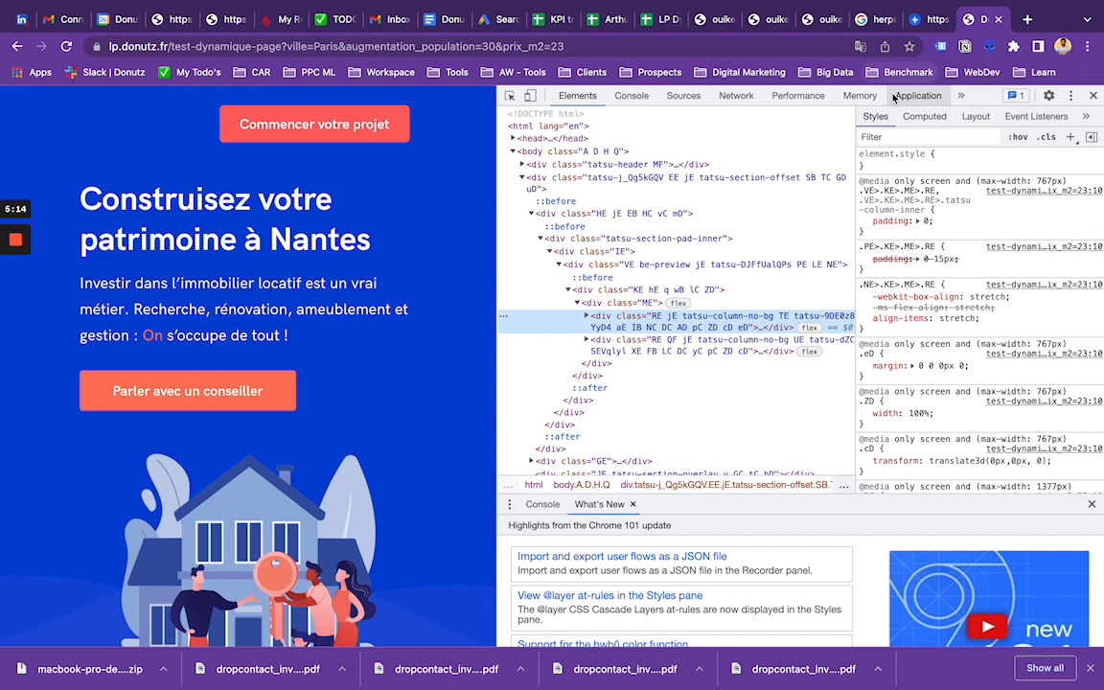
pyautogui.click(916, 95)
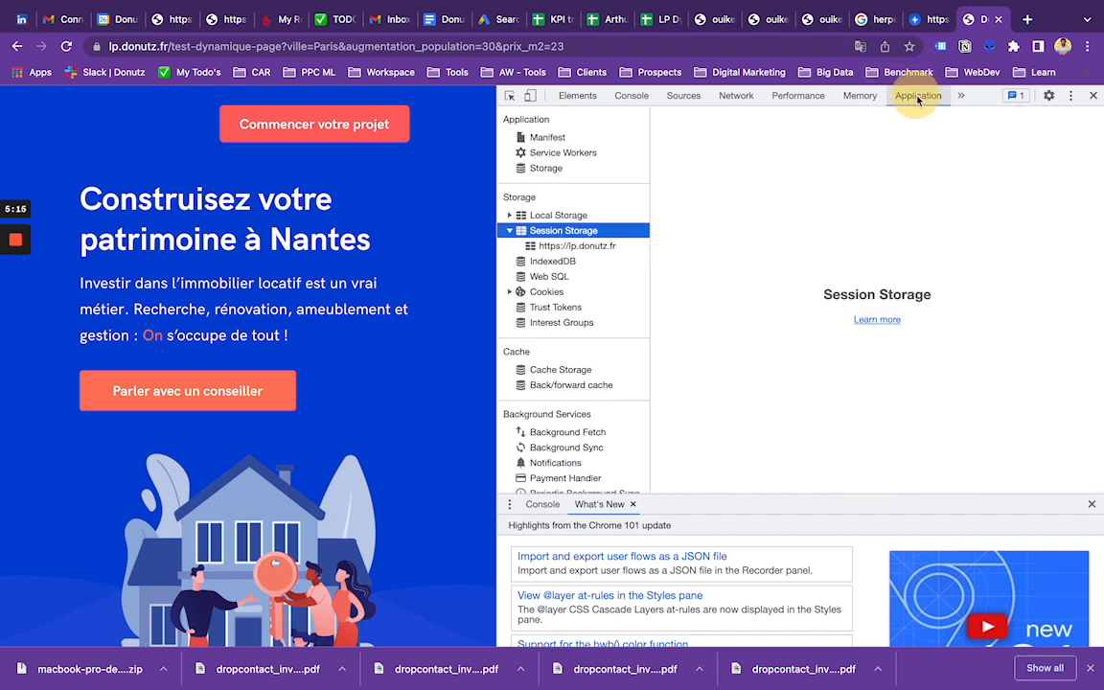
pyautogui.click(573, 246)
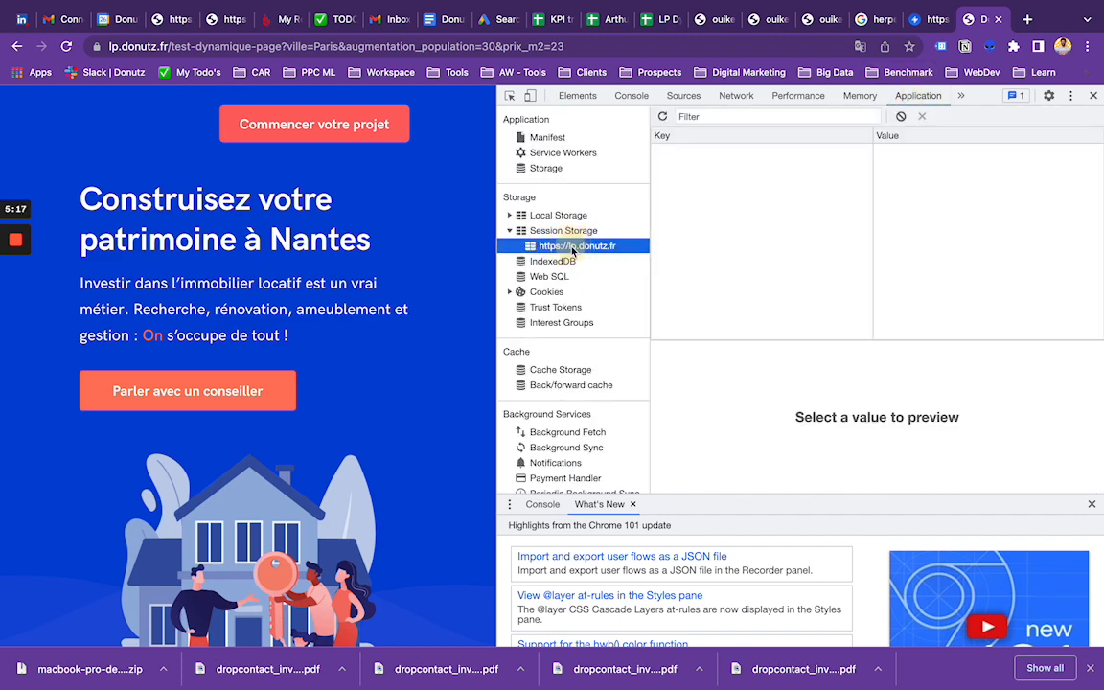
pyautogui.click(548, 290)
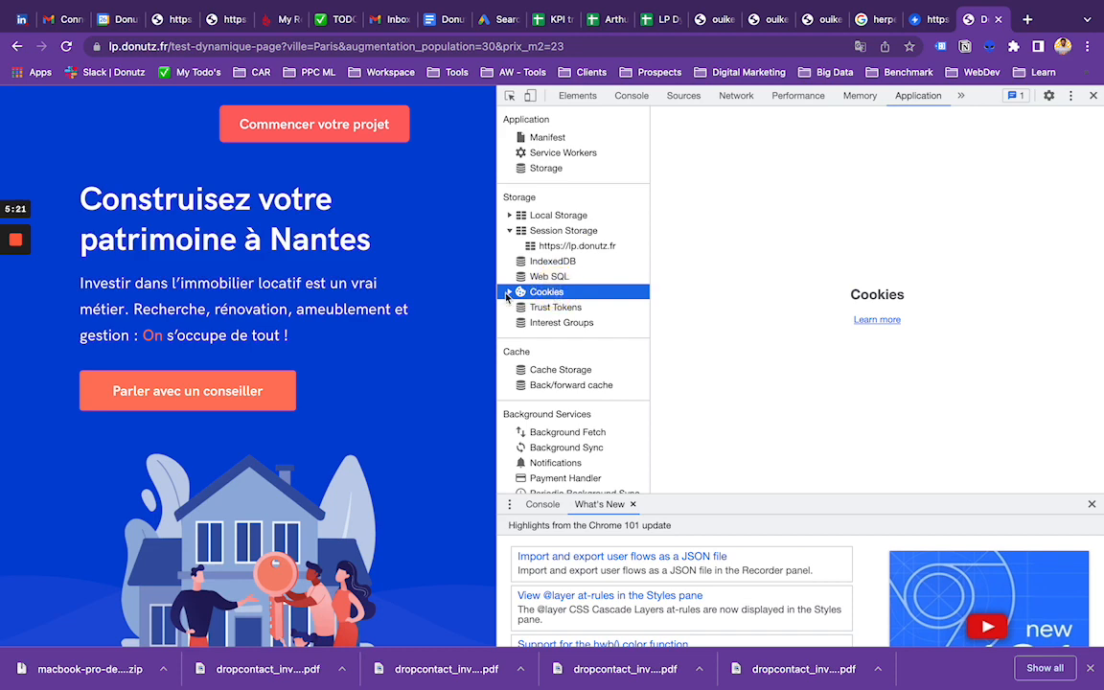
pyautogui.click(509, 292)
pyautogui.click(568, 307)
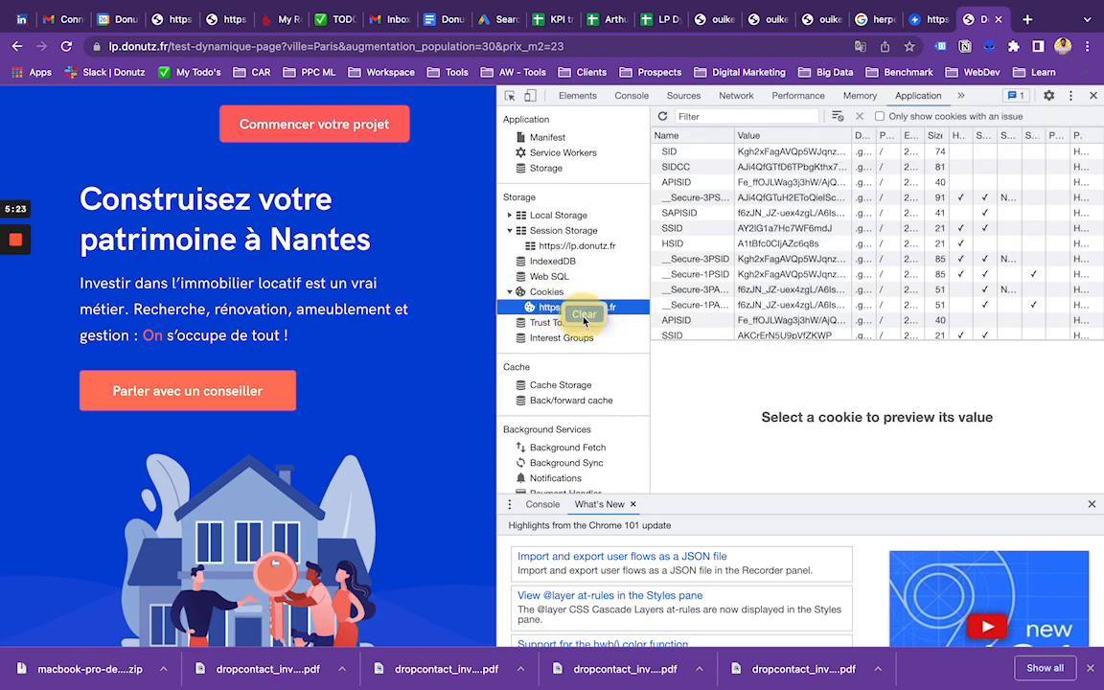
pyautogui.click(837, 116)
pyautogui.click(1093, 95)
pyautogui.press('super+l')
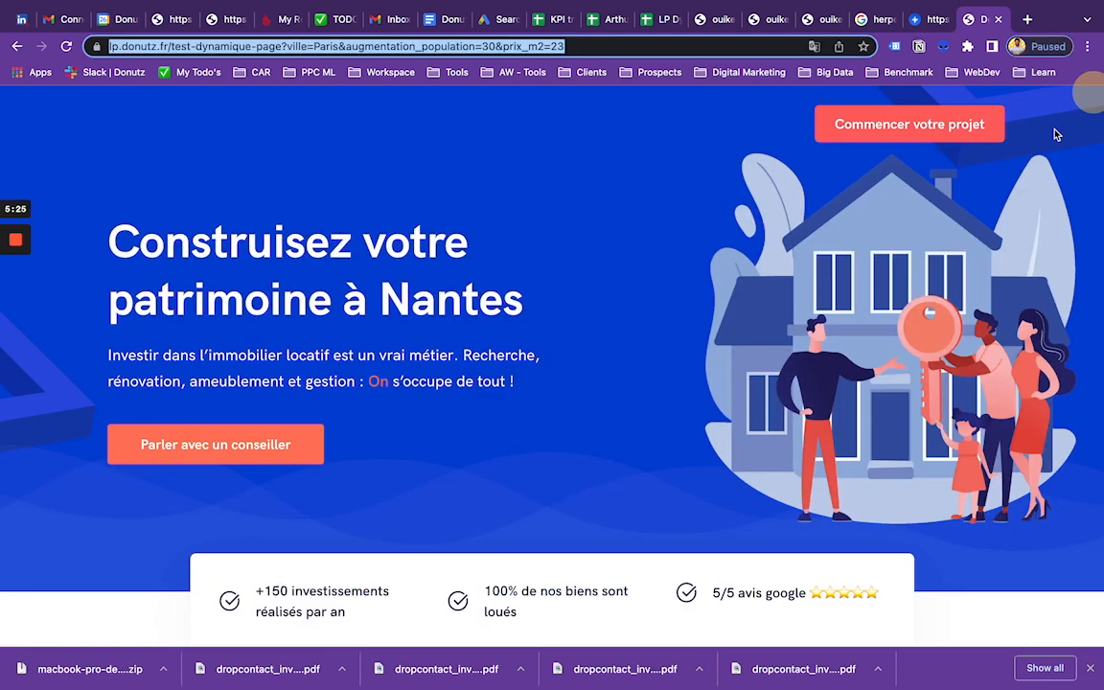
pyautogui.press('Return')
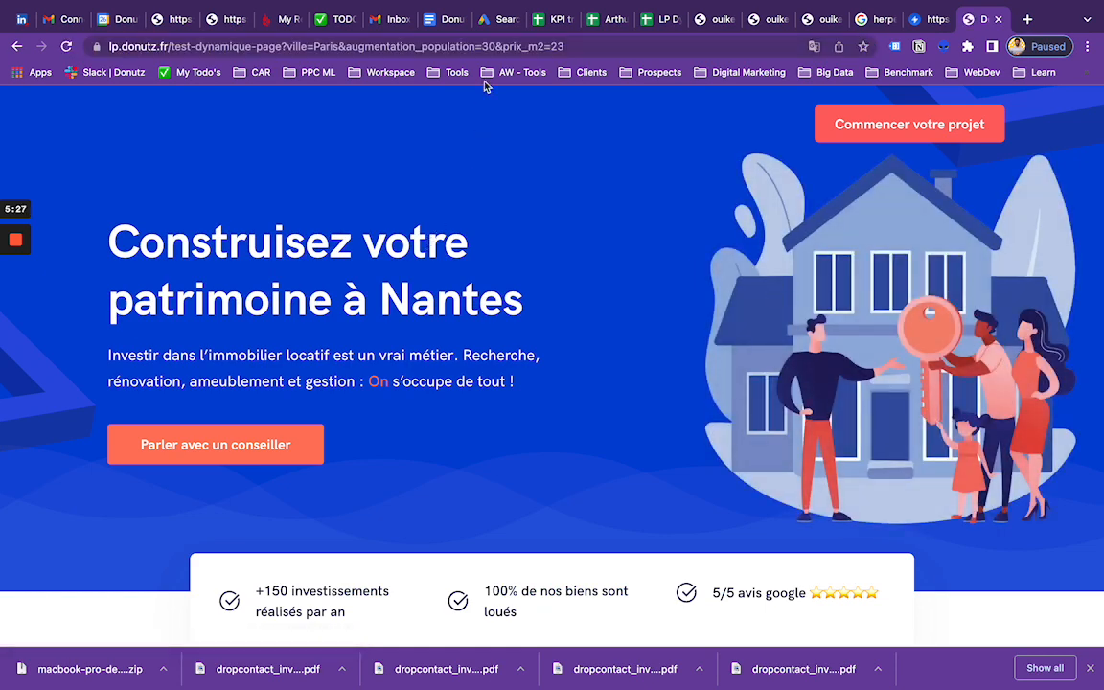
# Step: Connect the VPN to France and reload the live page
pyautogui.click(579, 46)
pyautogui.click(581, 46)
pyautogui.click(583, 49)
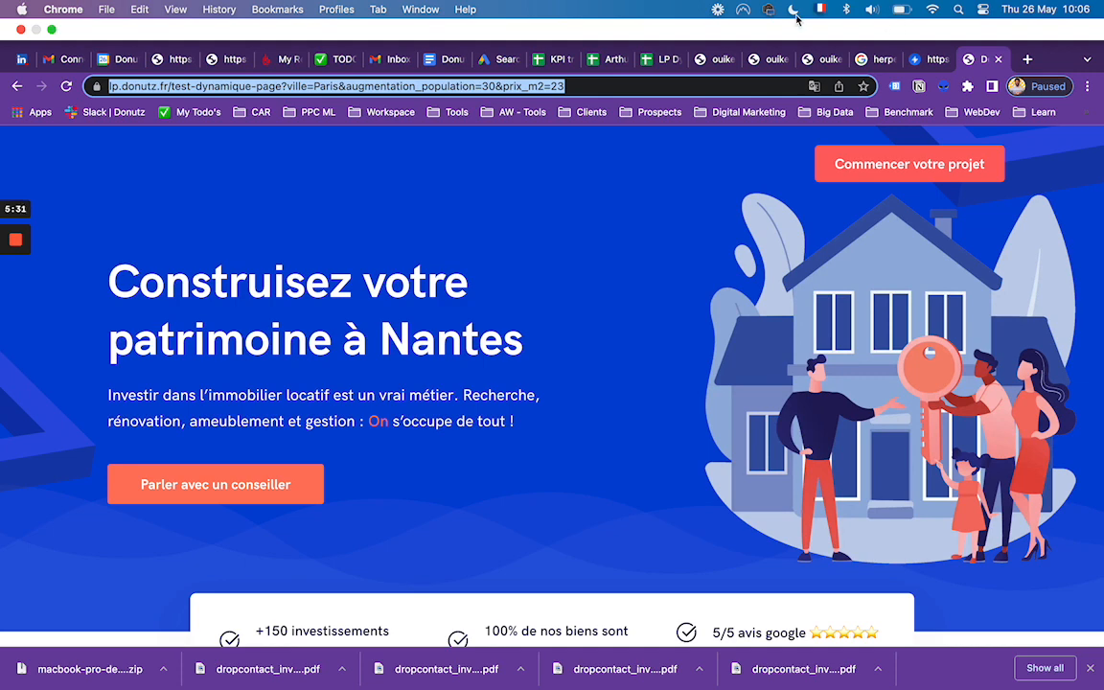
pyautogui.click(746, 11)
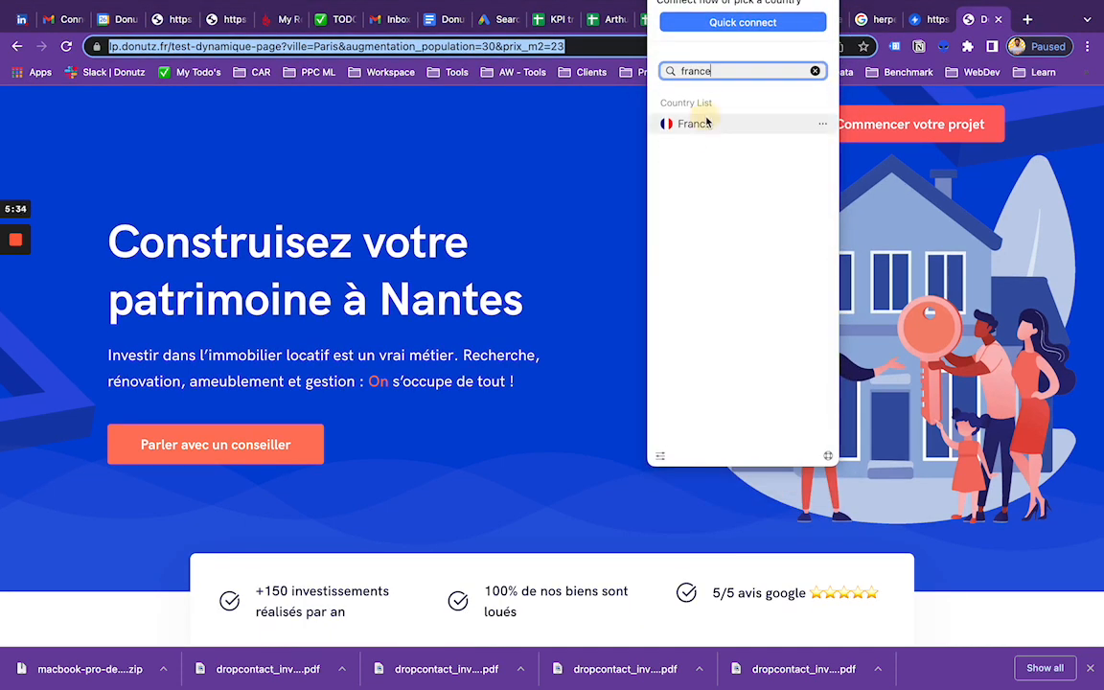
pyautogui.click(695, 123)
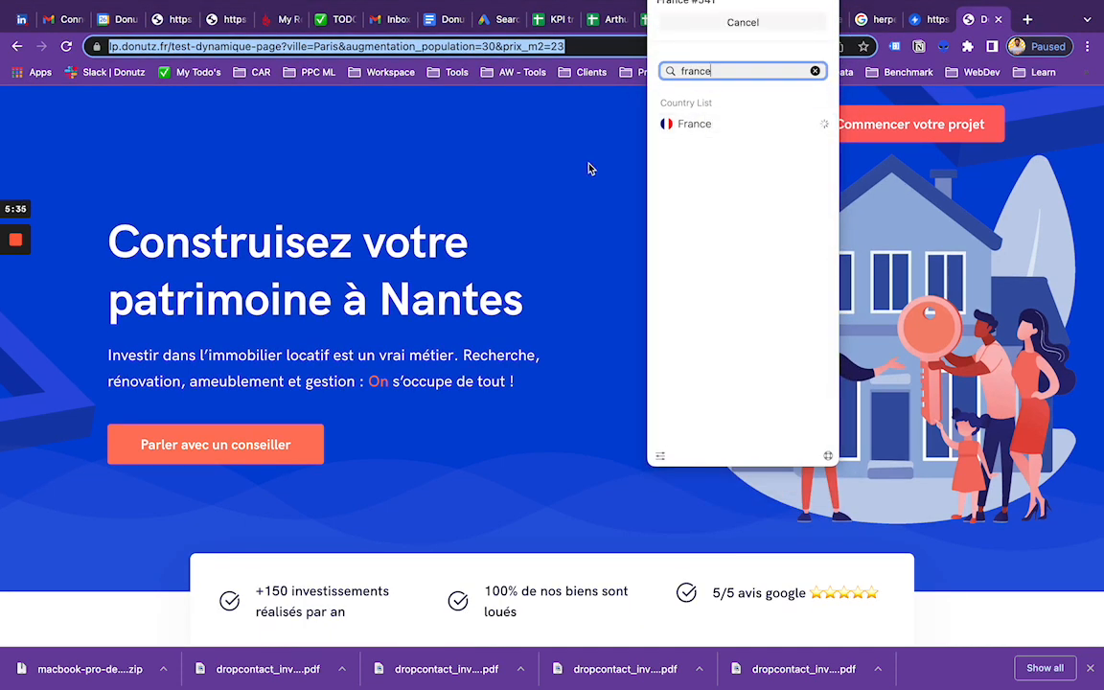
pyautogui.click(471, 160)
pyautogui.click(584, 52)
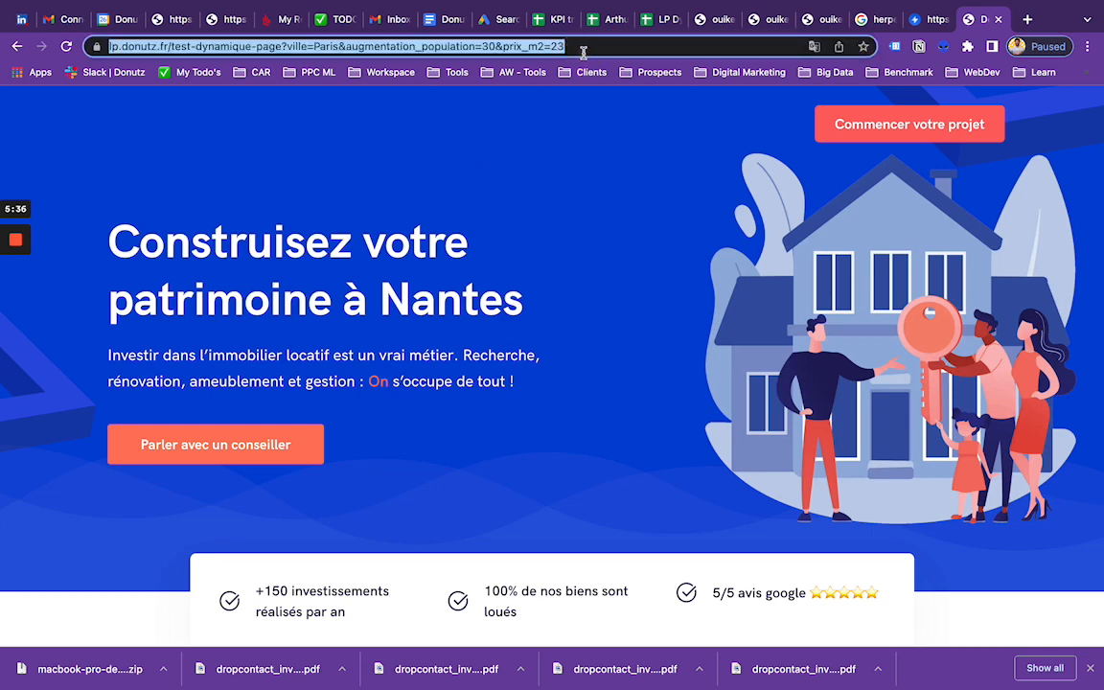
pyautogui.press('Return')
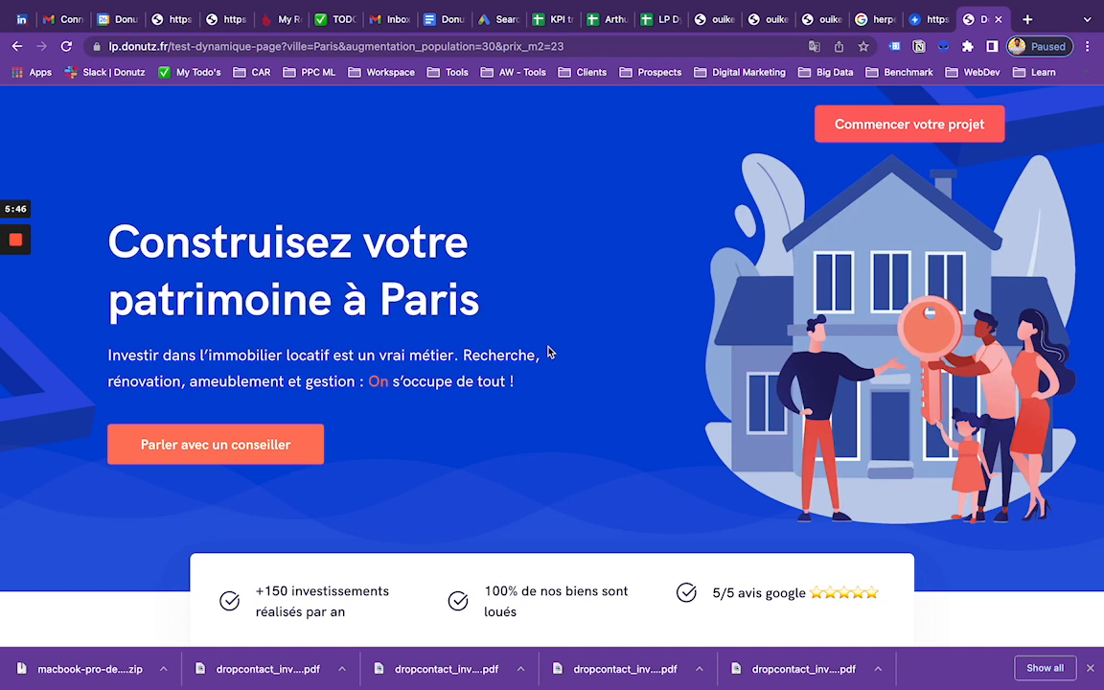
# Step: Examine the city name, population increase and rental price in the live page's dynamic texts
pyautogui.scroll(-1, 549, 353)
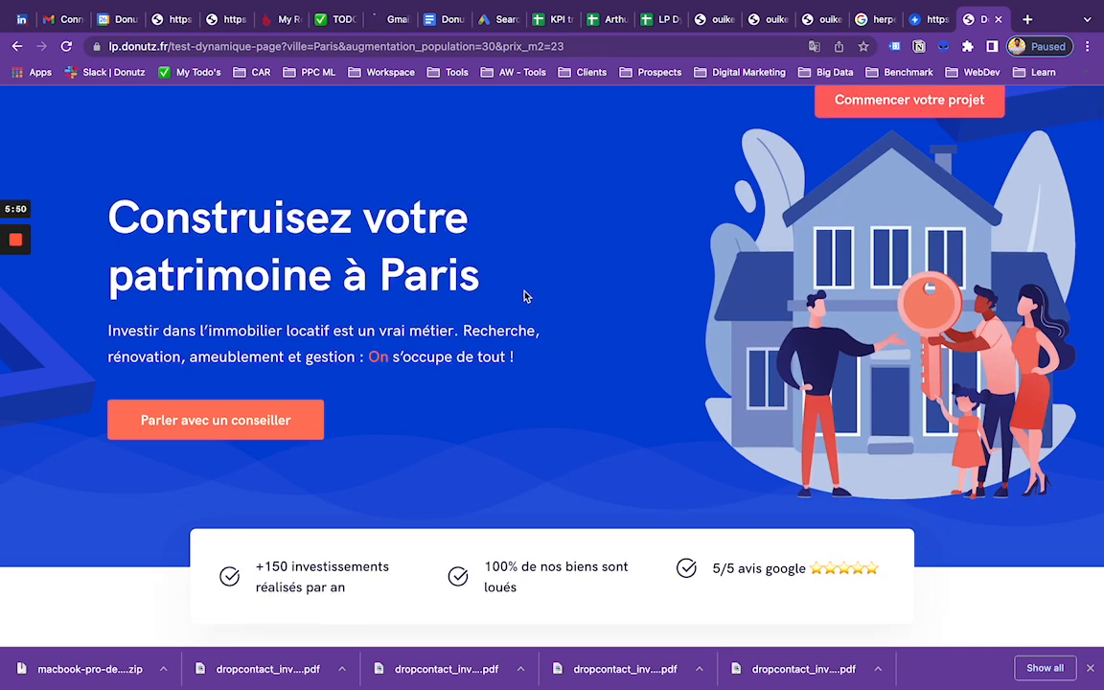
pyautogui.scroll(-10, 408, 285)
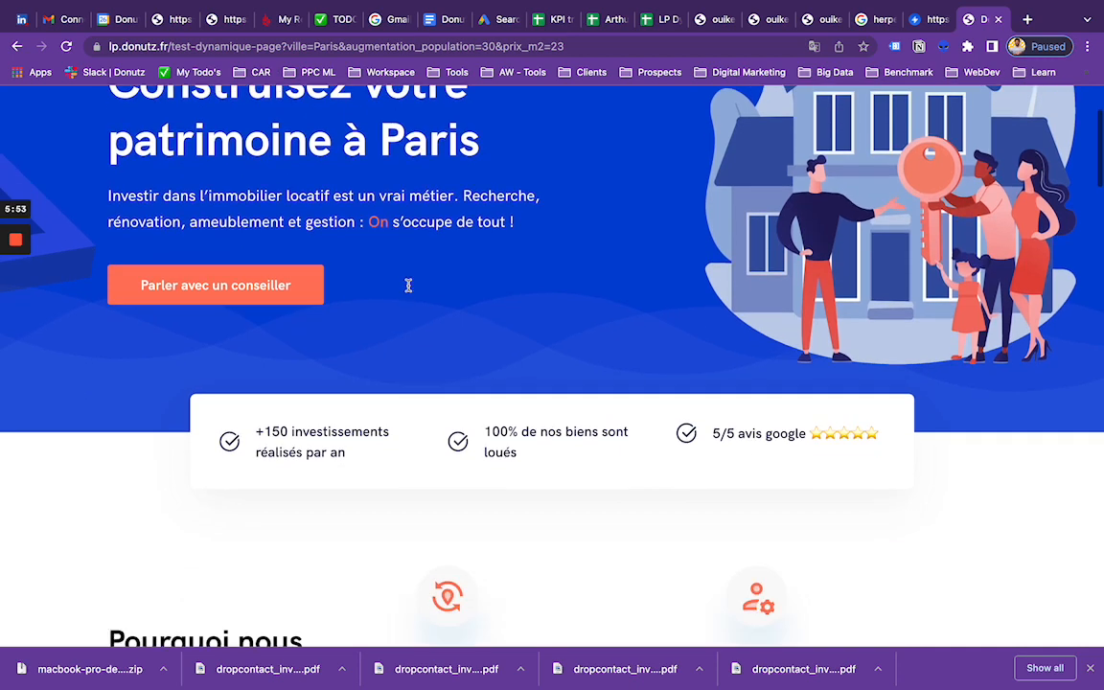
pyautogui.scroll(-15, 567, 421)
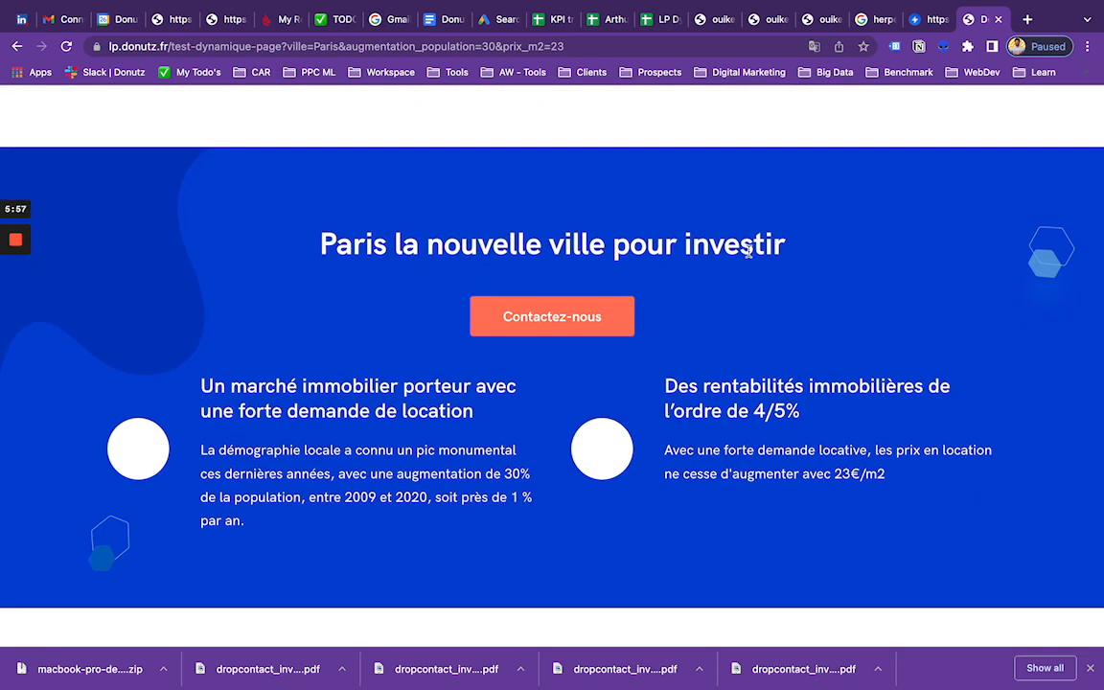
pyautogui.scroll(20, 508, 473)
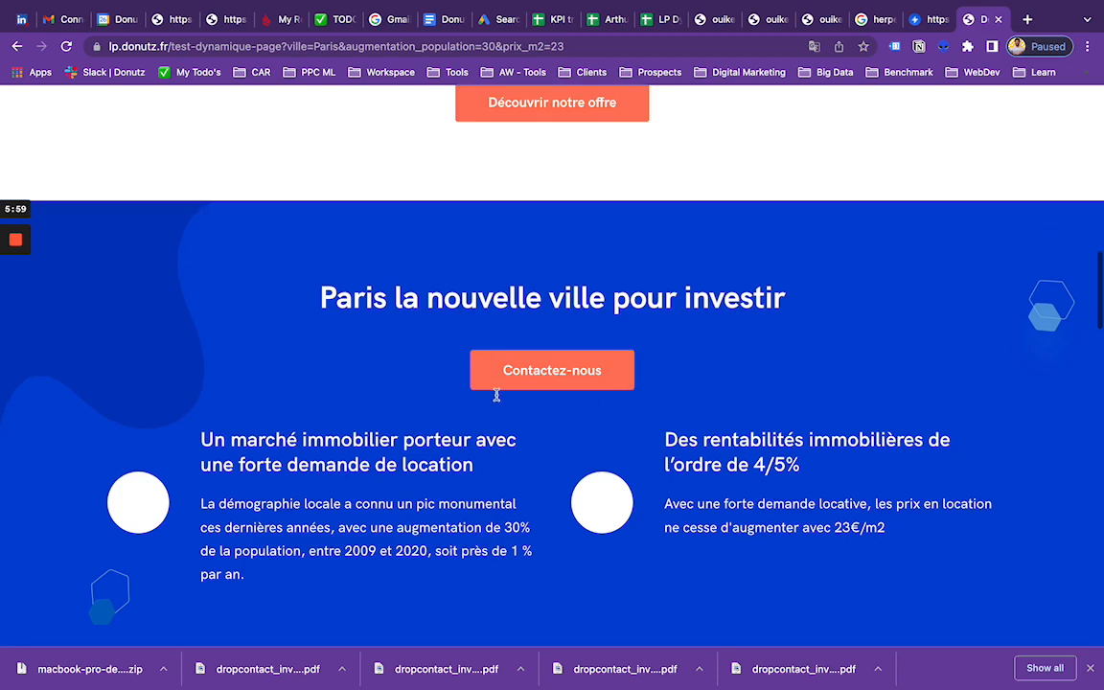
pyautogui.scroll(-20, 465, 386)
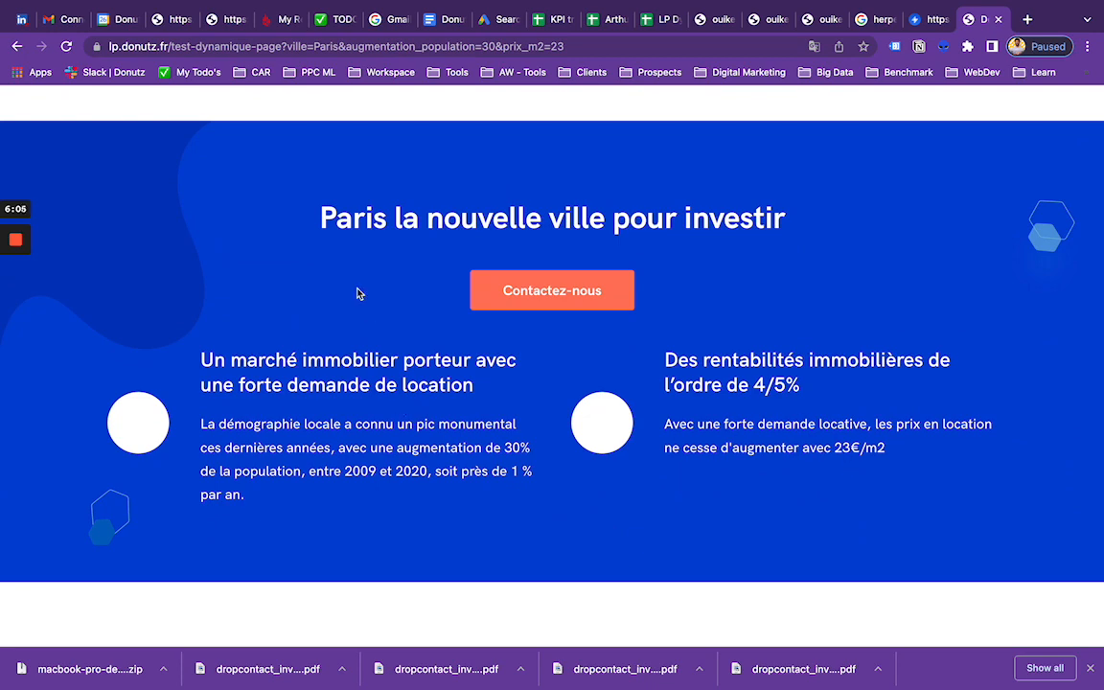
pyautogui.scroll(20, 357, 294)
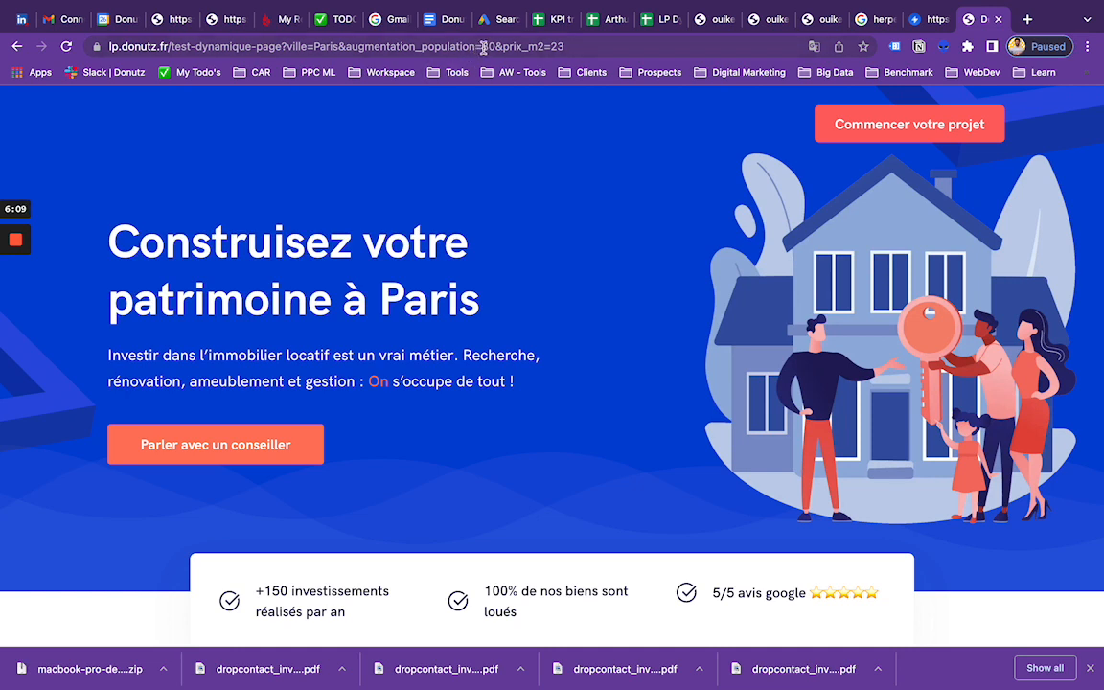
# Step: Set "augmentation_population" to 20 and "prix_m2" to 10 in the URL, load the page, and check the city investment section
pyautogui.moveTo(483, 47); pyautogui.dragTo(493, 47)
pyautogui.write('2')
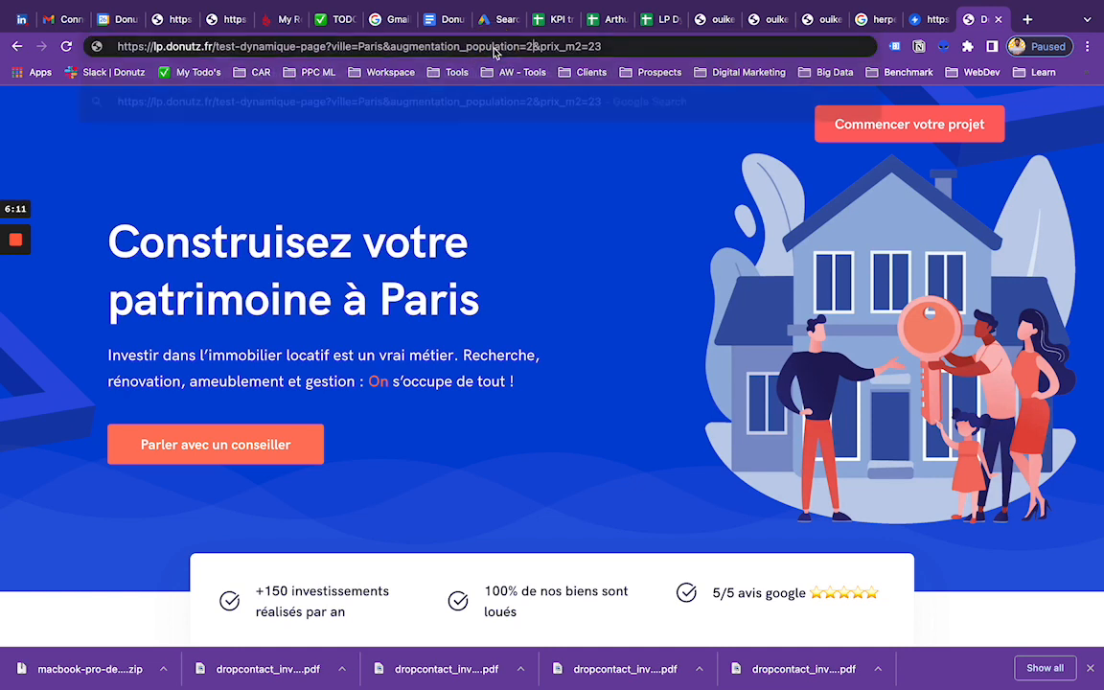
pyautogui.write('0')
pyautogui.moveTo(597, 46); pyautogui.dragTo(628, 46)
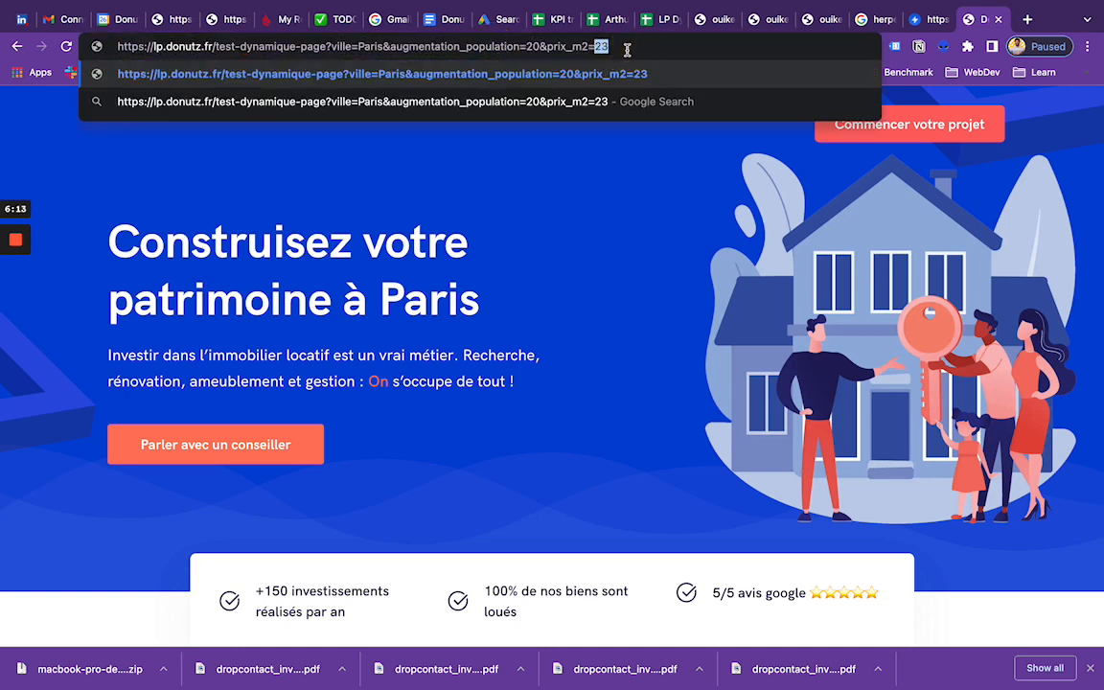
pyautogui.write('10')
pyautogui.press('Return')
pyautogui.scroll(-10, 547, 414)
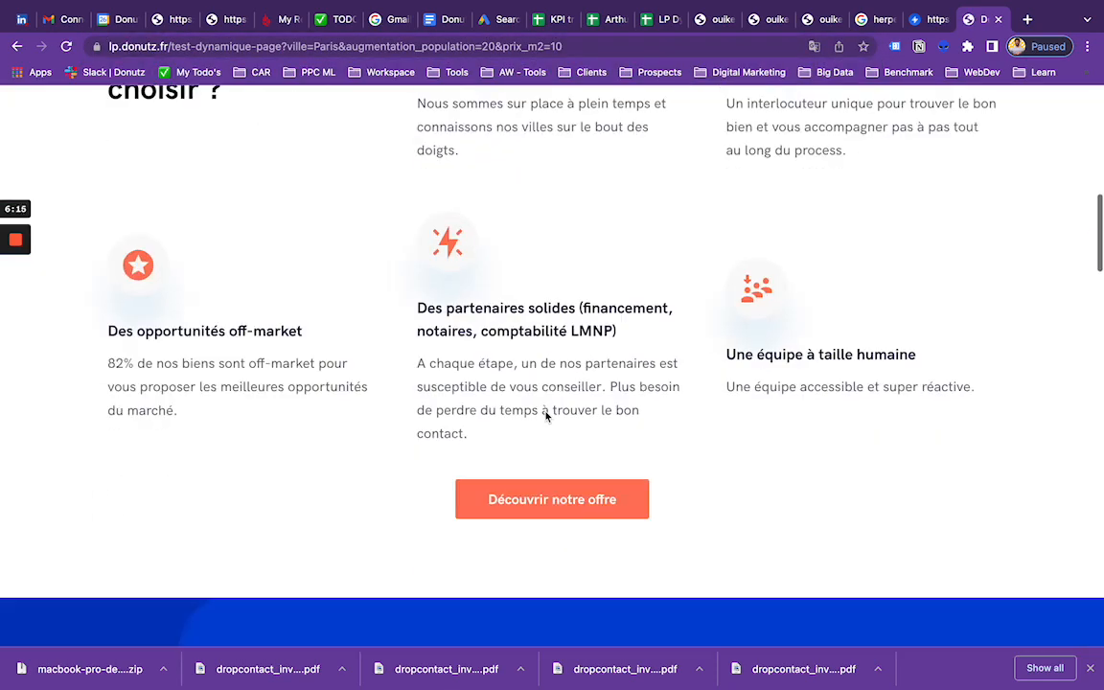
pyautogui.scroll(-6, 546, 414)
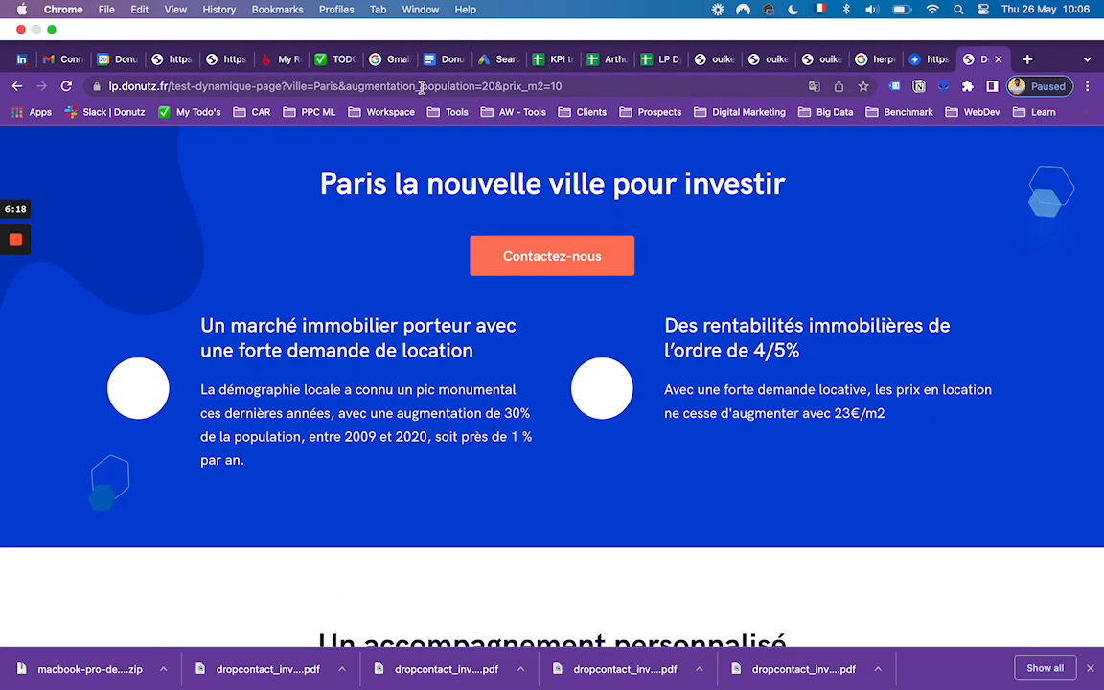
# Step: Disconnect the VPN from France and reload the live page with the same URL values
pyautogui.click(423, 88)
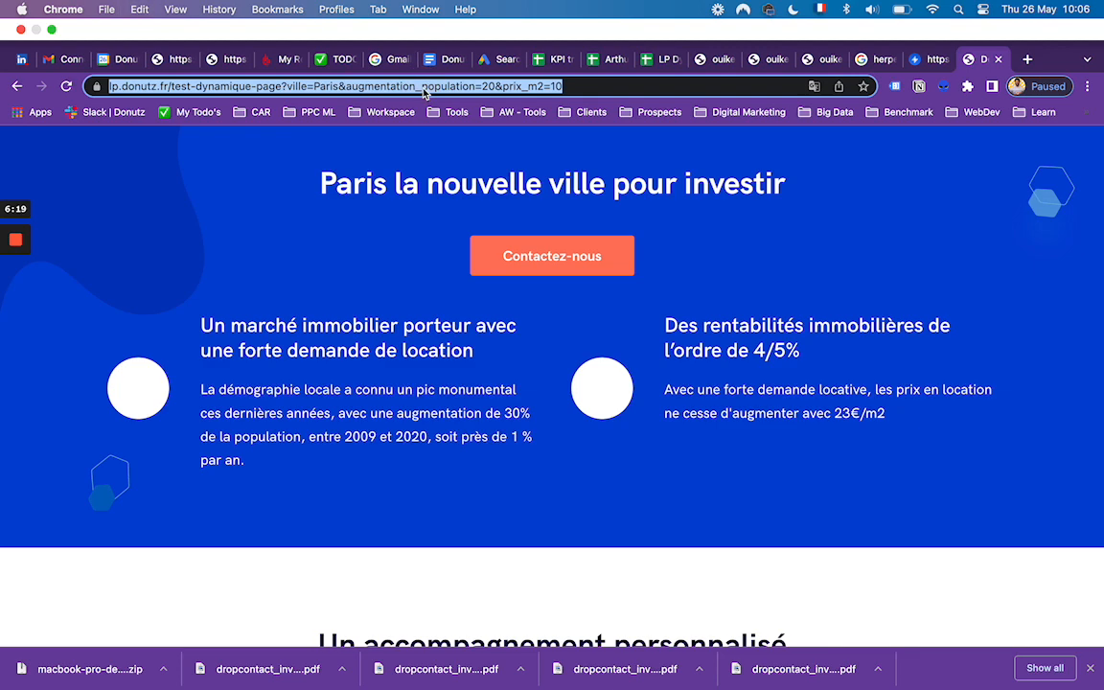
pyautogui.click(743, 9)
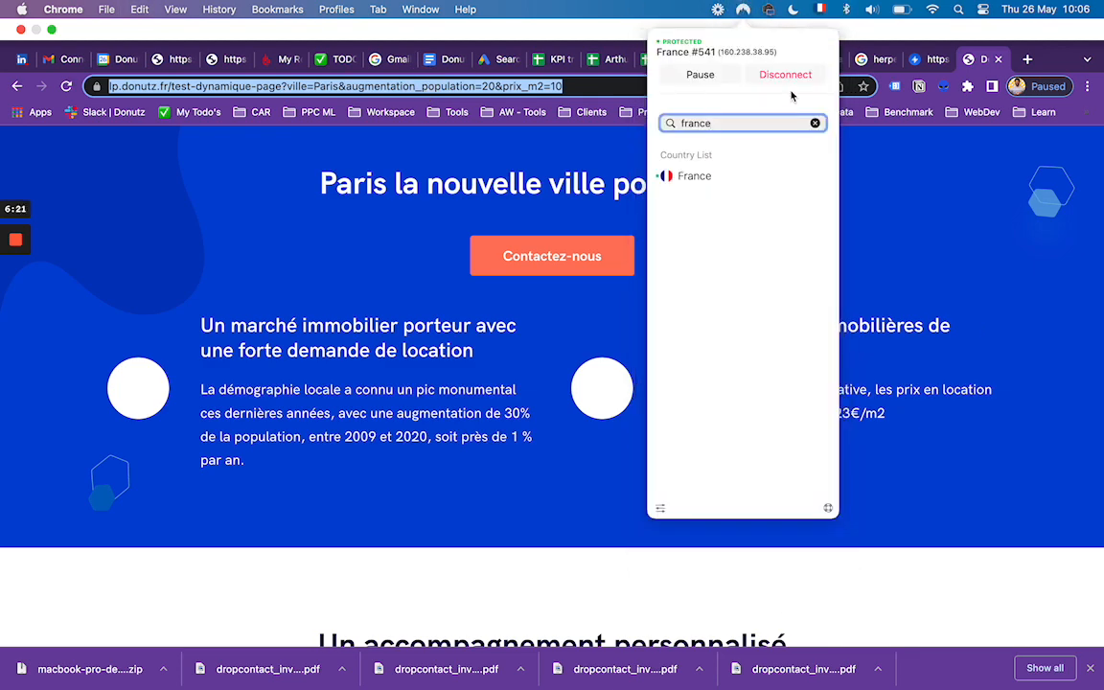
pyautogui.click(786, 74)
pyautogui.click(225, 213)
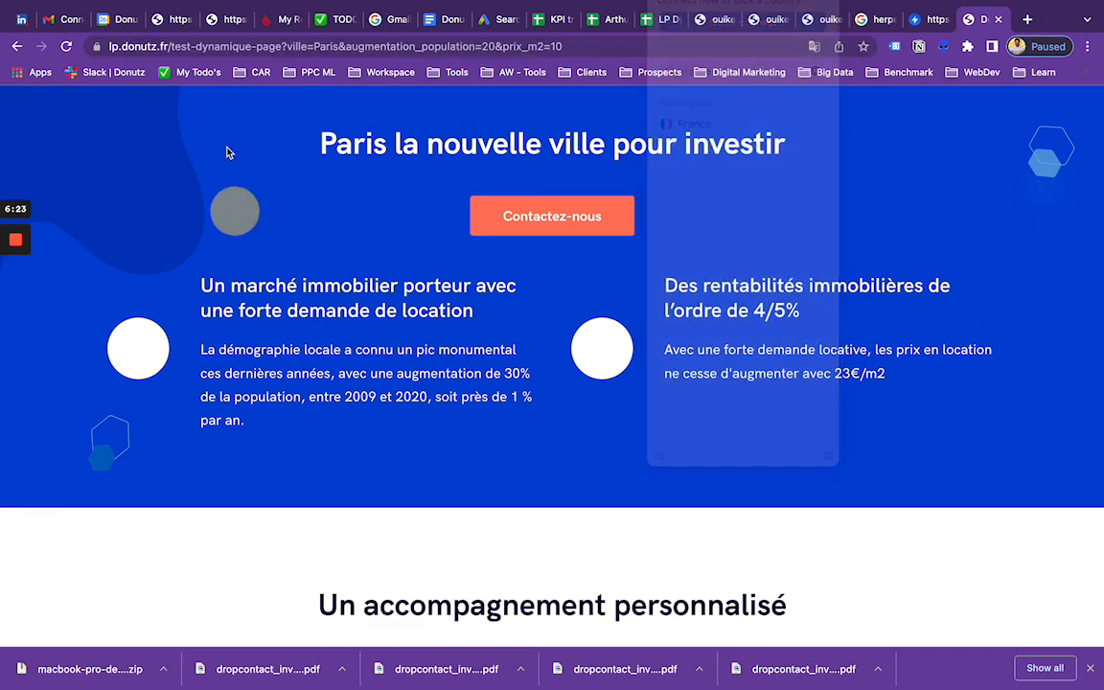
pyautogui.click(221, 48)
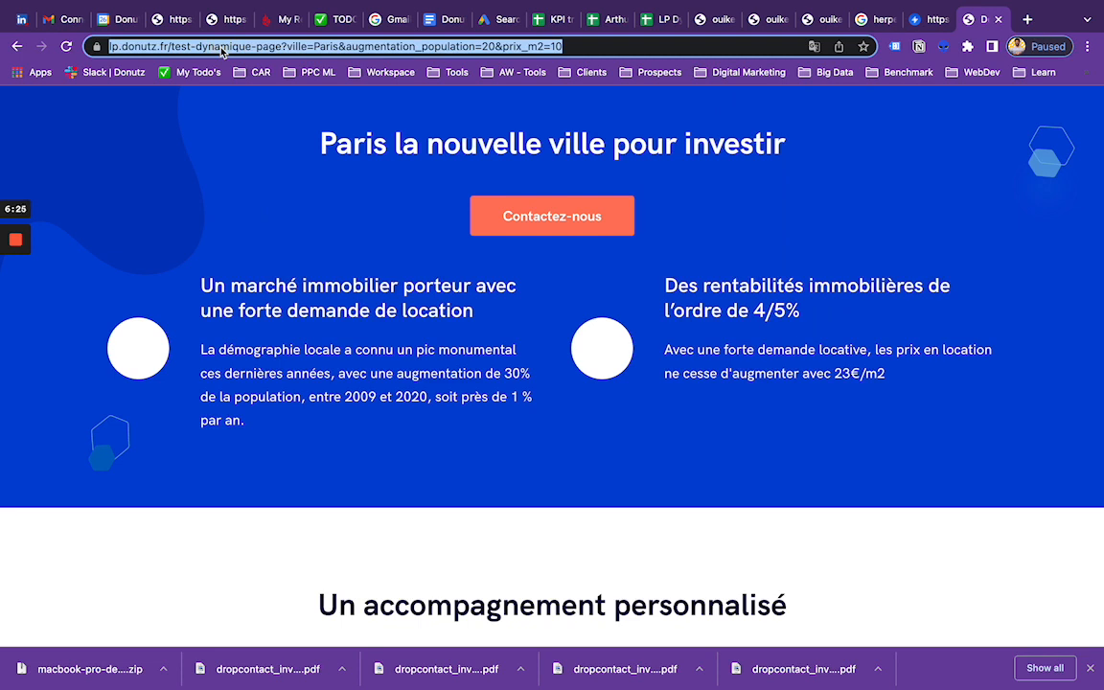
pyautogui.press('Return')
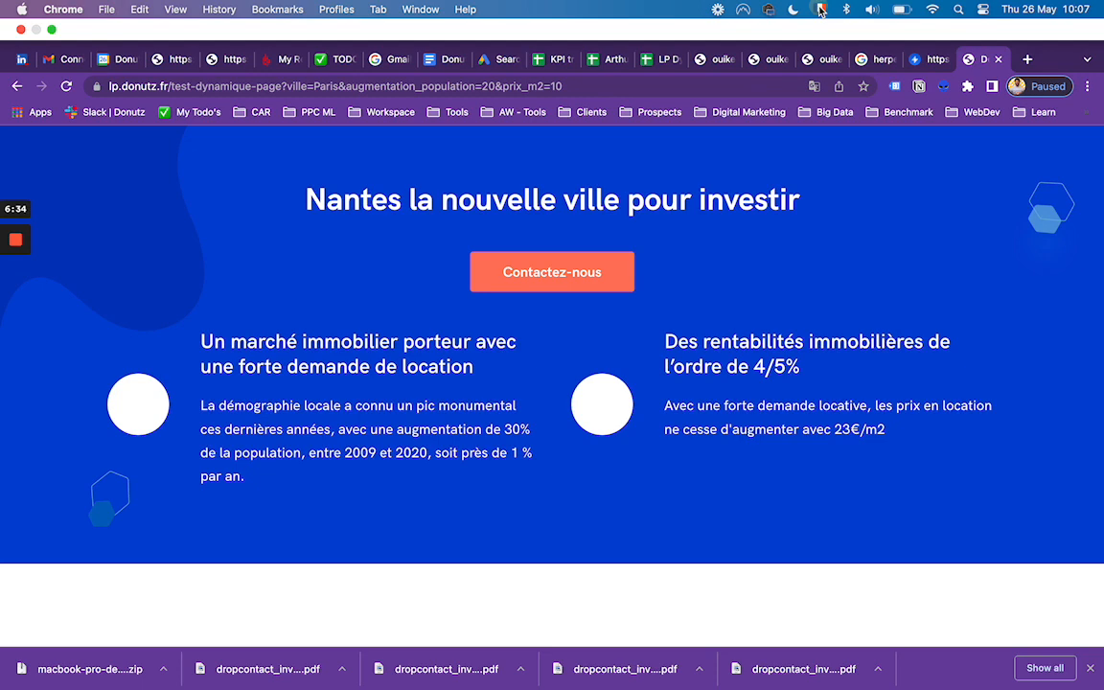
# Step: Reconnect the VPN to France, reload the live page, and check its dynamic city, population and price texts
pyautogui.click(813, 9)
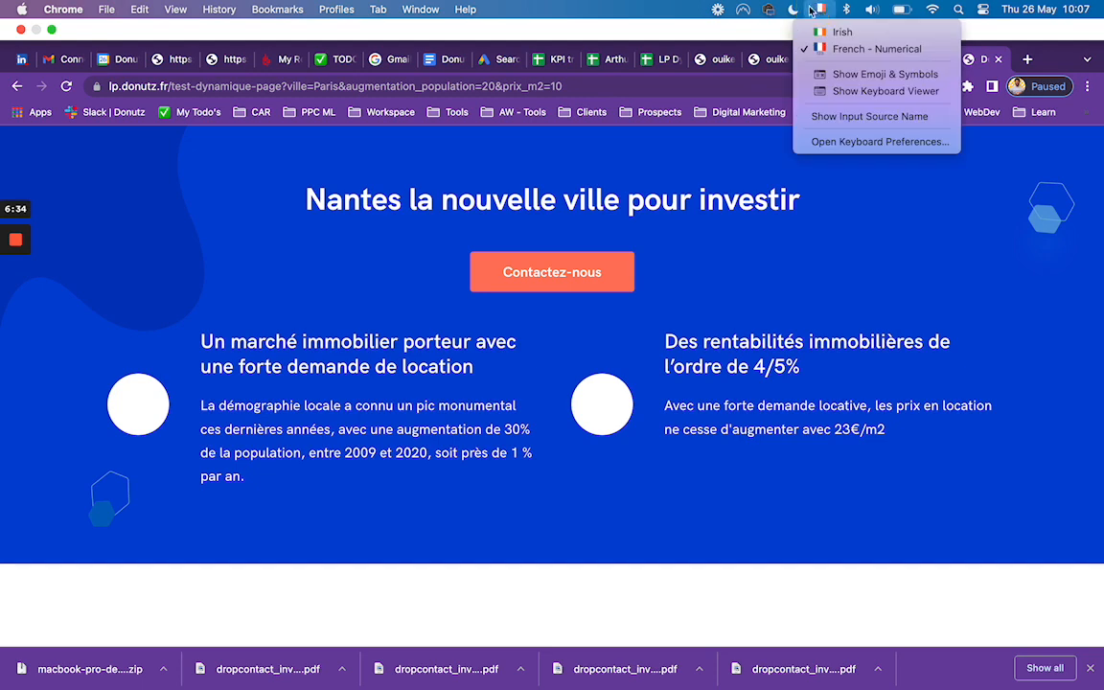
pyautogui.click(743, 10)
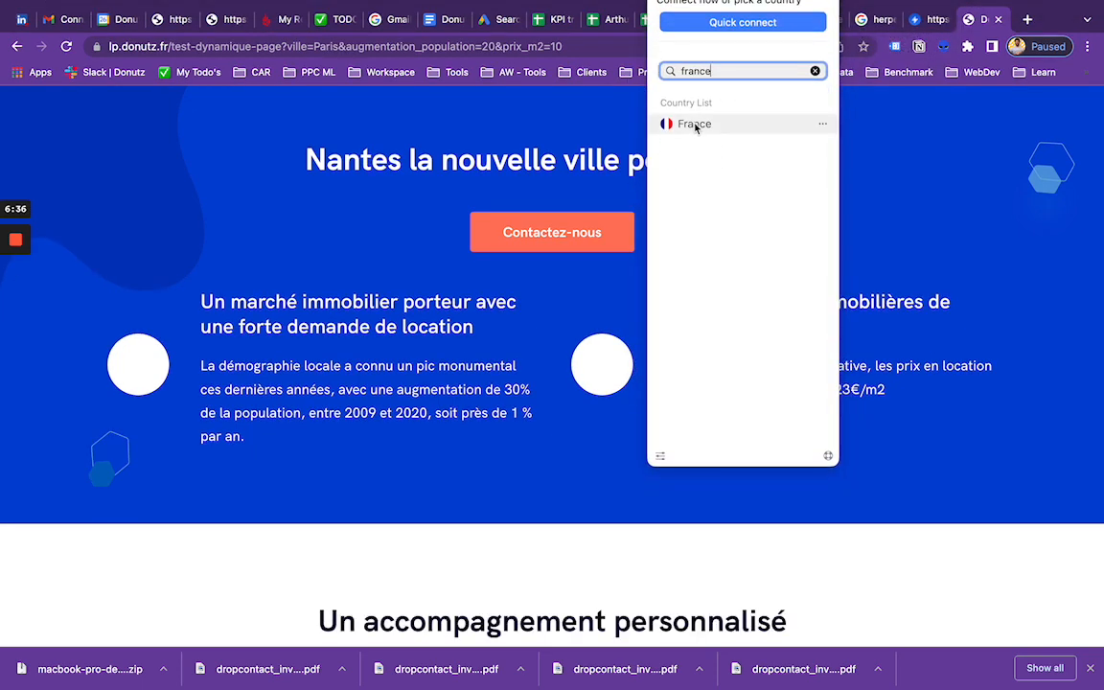
pyautogui.click(696, 124)
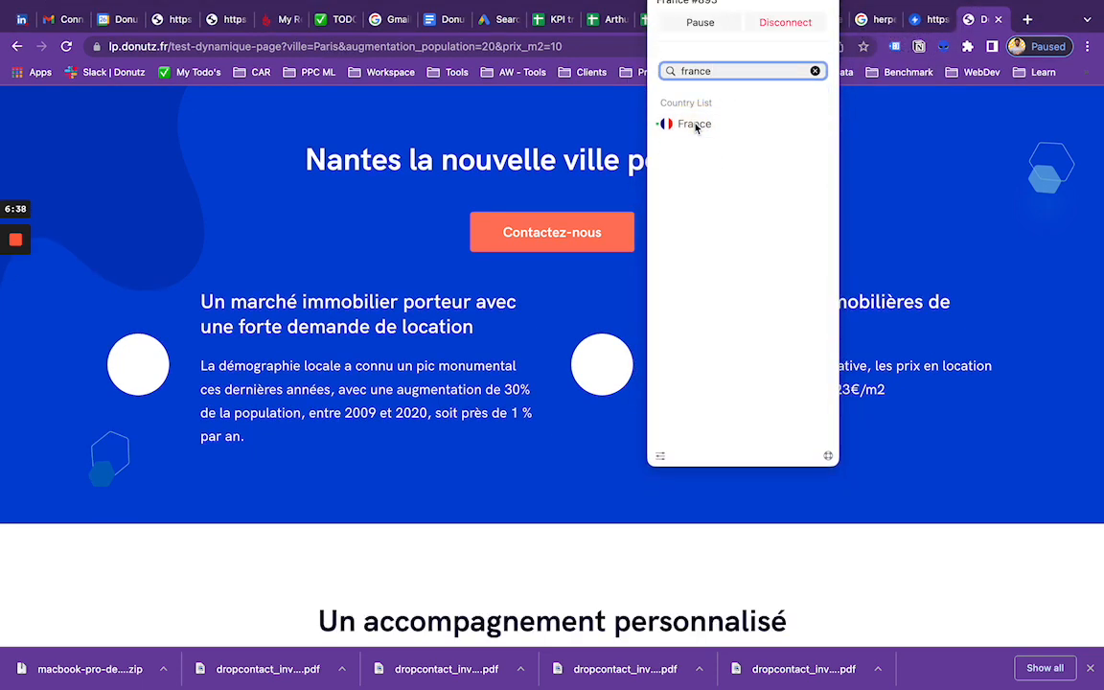
pyautogui.click(296, 215)
pyautogui.click(376, 45)
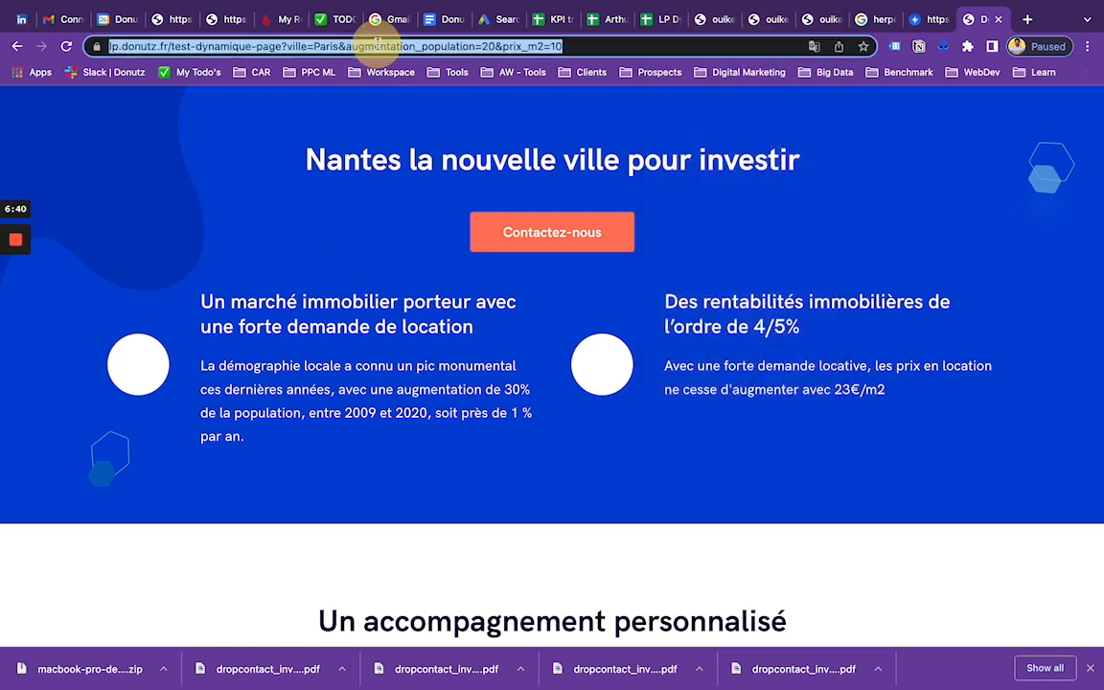
pyautogui.press('Return')
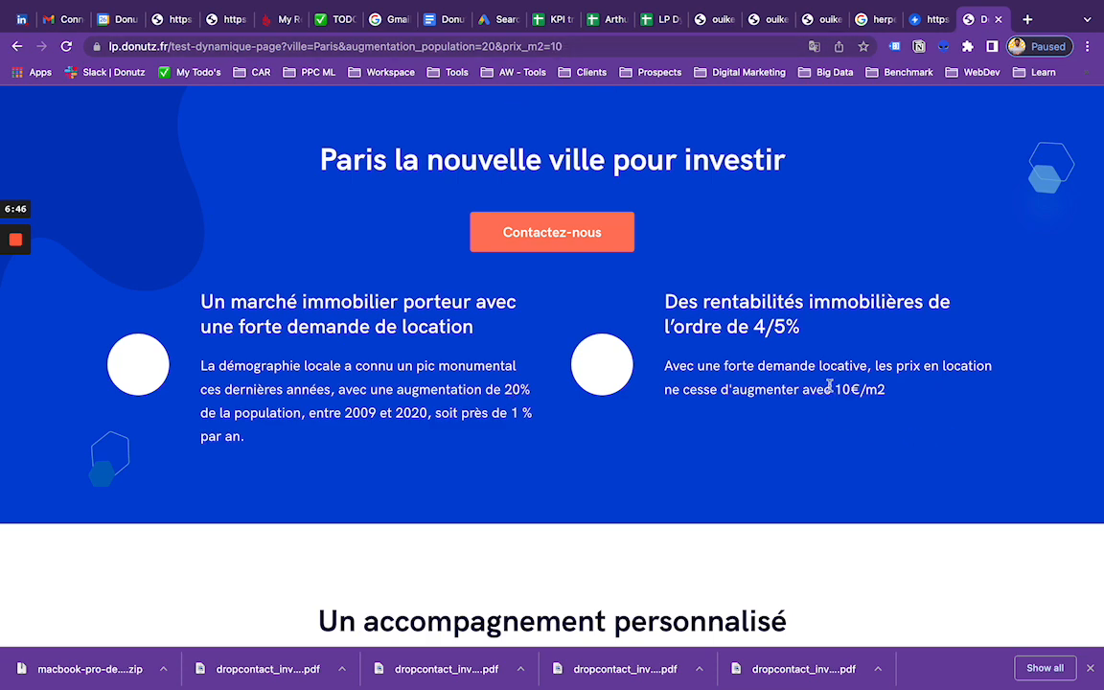
pyautogui.scroll(10, 419, 295)
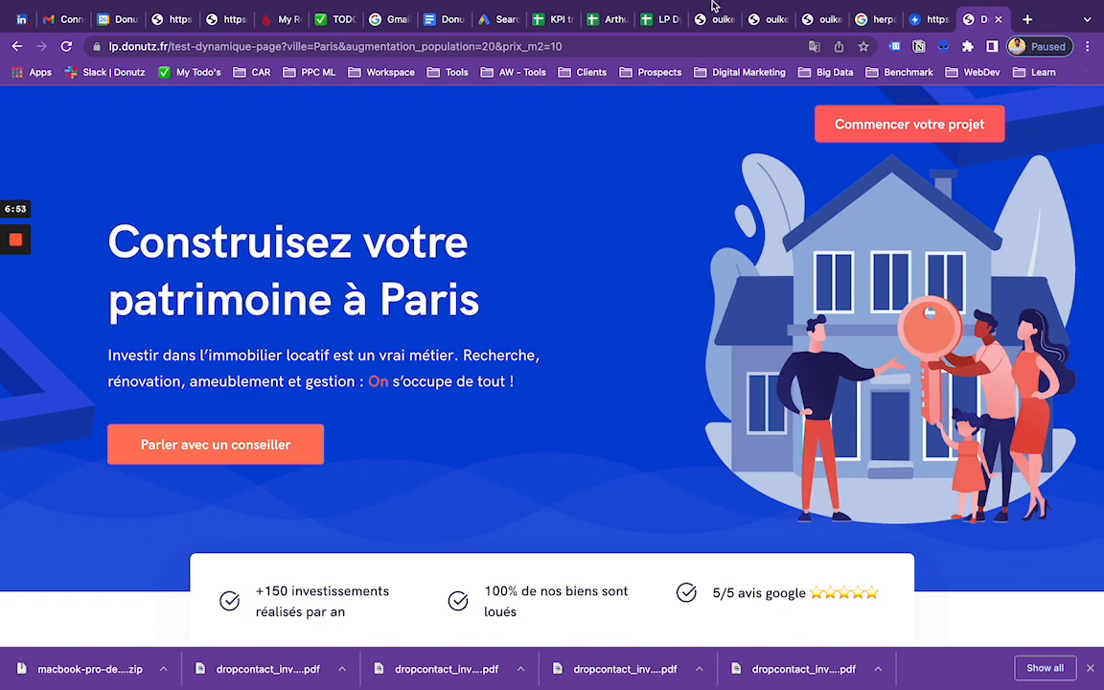
pyautogui.moveTo(642, 4)
pyautogui.click(744, 11)
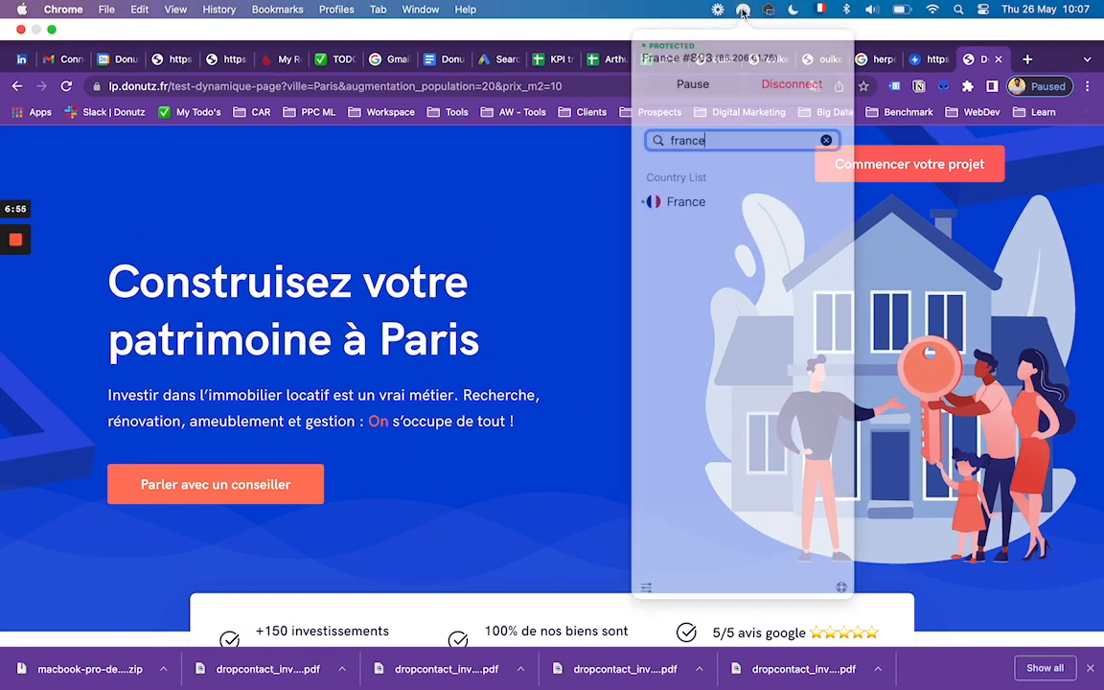
pyautogui.click(934, 11)
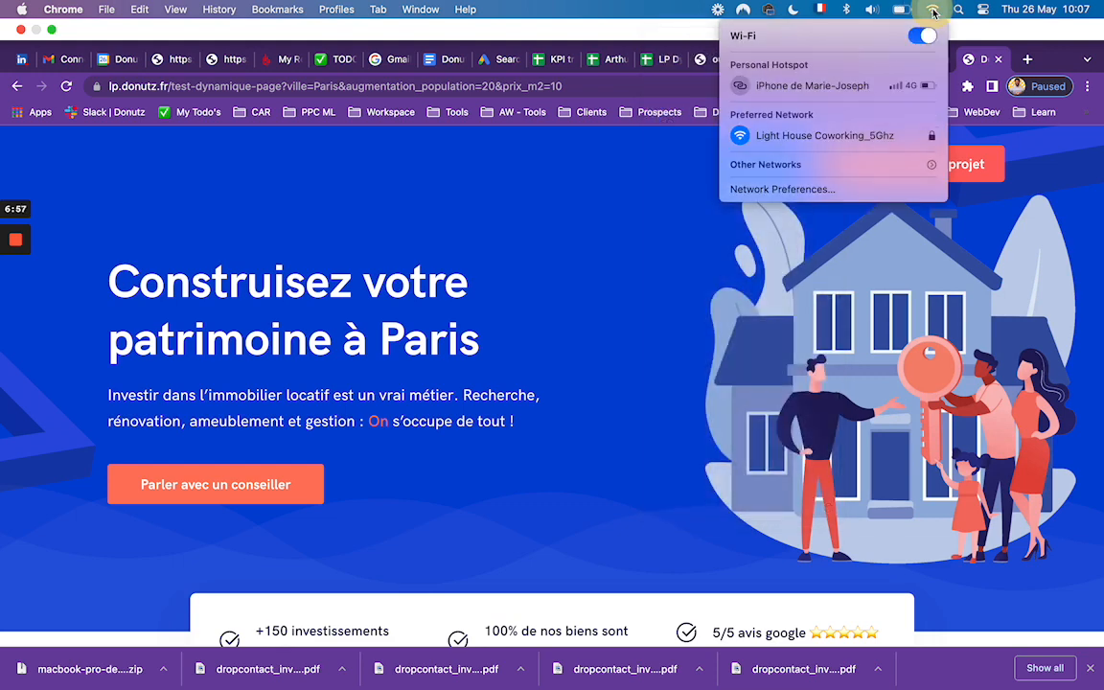
pyautogui.click(688, 164)
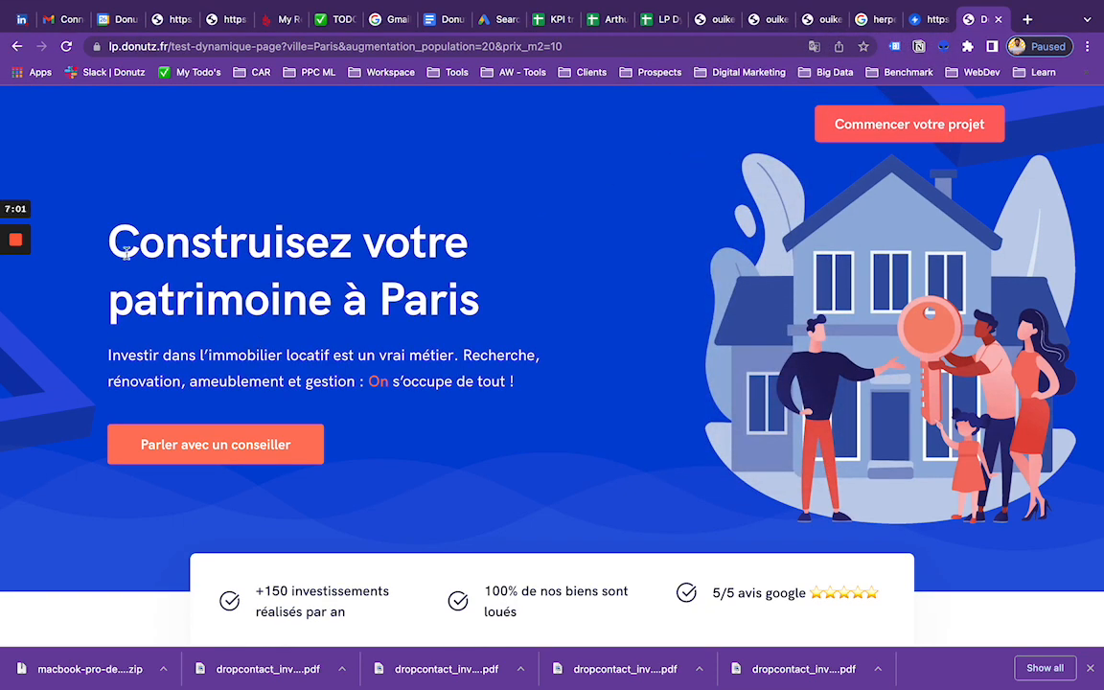
# Step: Revisit the landing page in the Swipe Pages builder, and bring the "LP Dynamic Builder" spreadsheet's browser tab beside the published page's tab
pyautogui.click(925, 19)
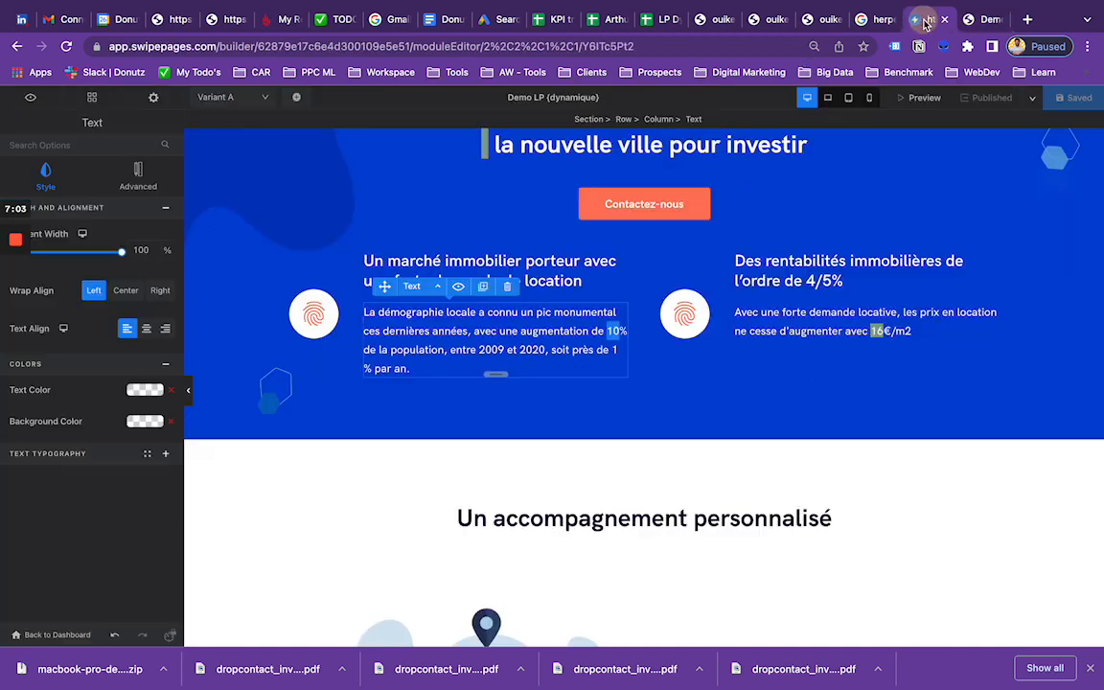
pyautogui.scroll(5, 767, 294)
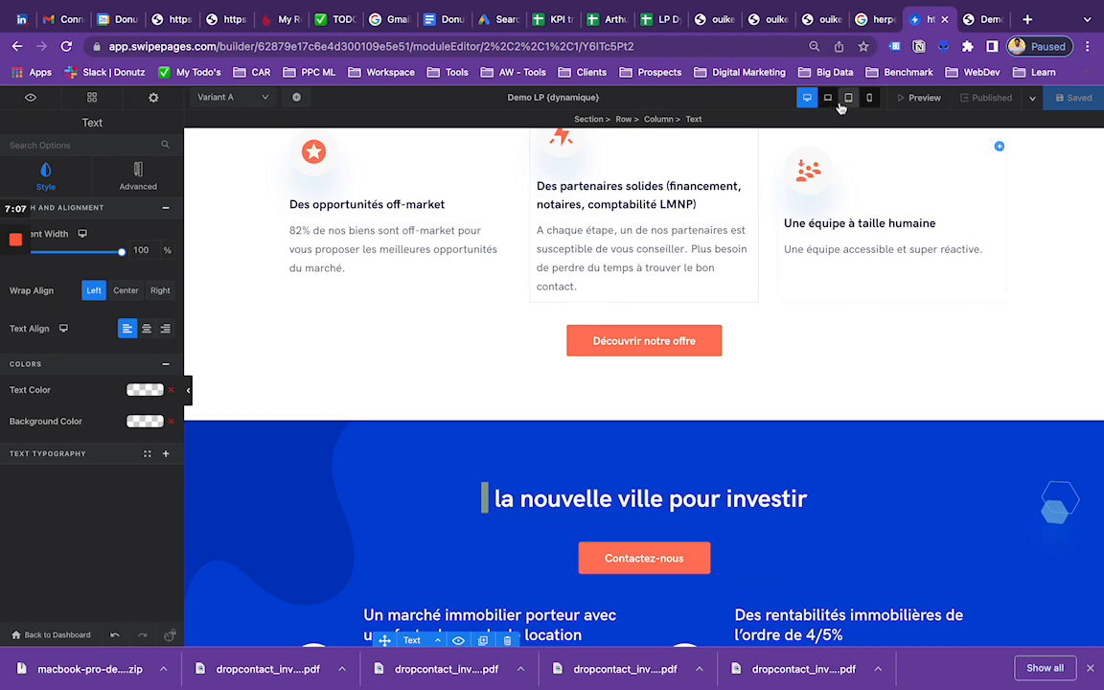
pyautogui.moveTo(662, 19); pyautogui.dragTo(938, 21)
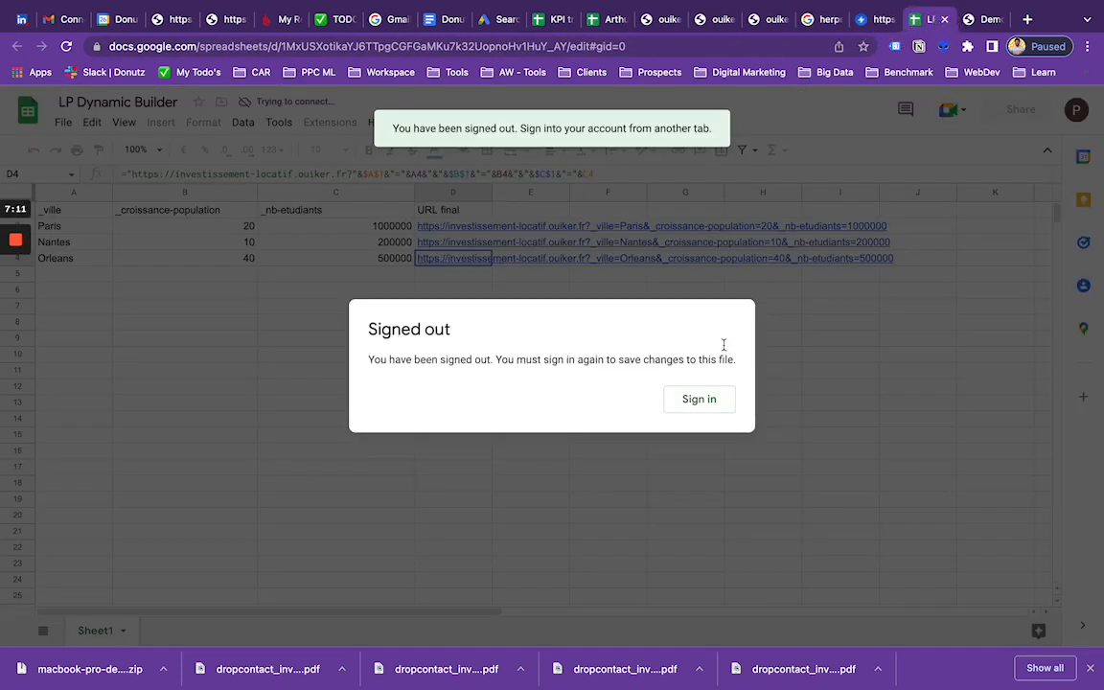